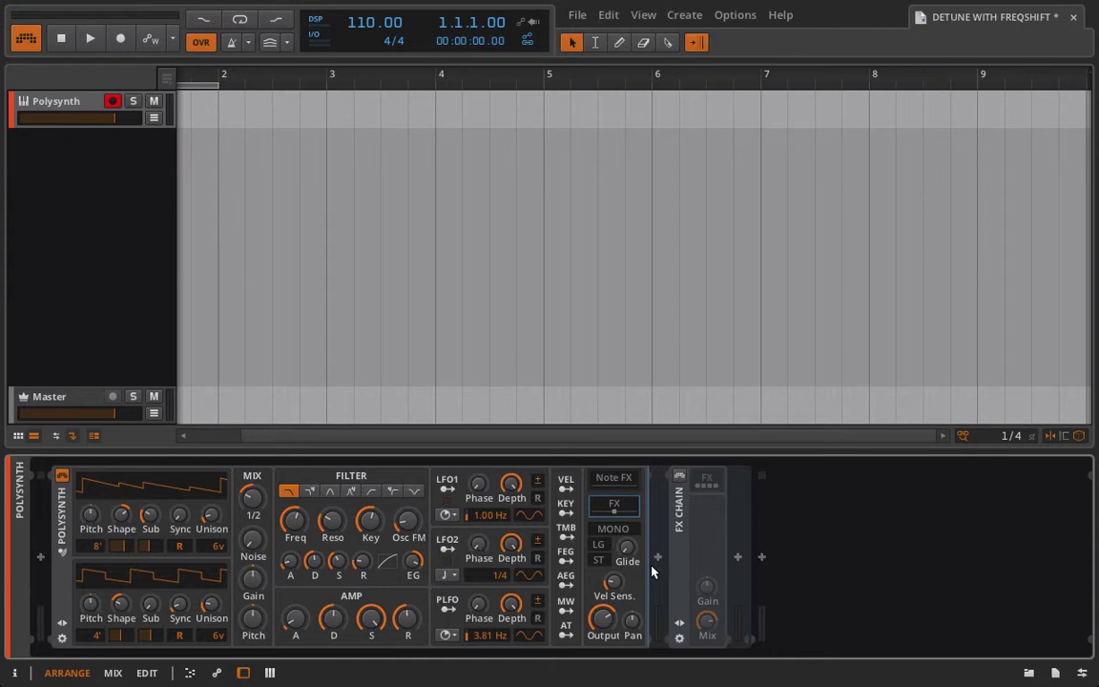
Activate the FX Chain after the first track's Polysynth and turn its Mix up fully.
{"action": "left_click", "coordinate": [679, 479]}
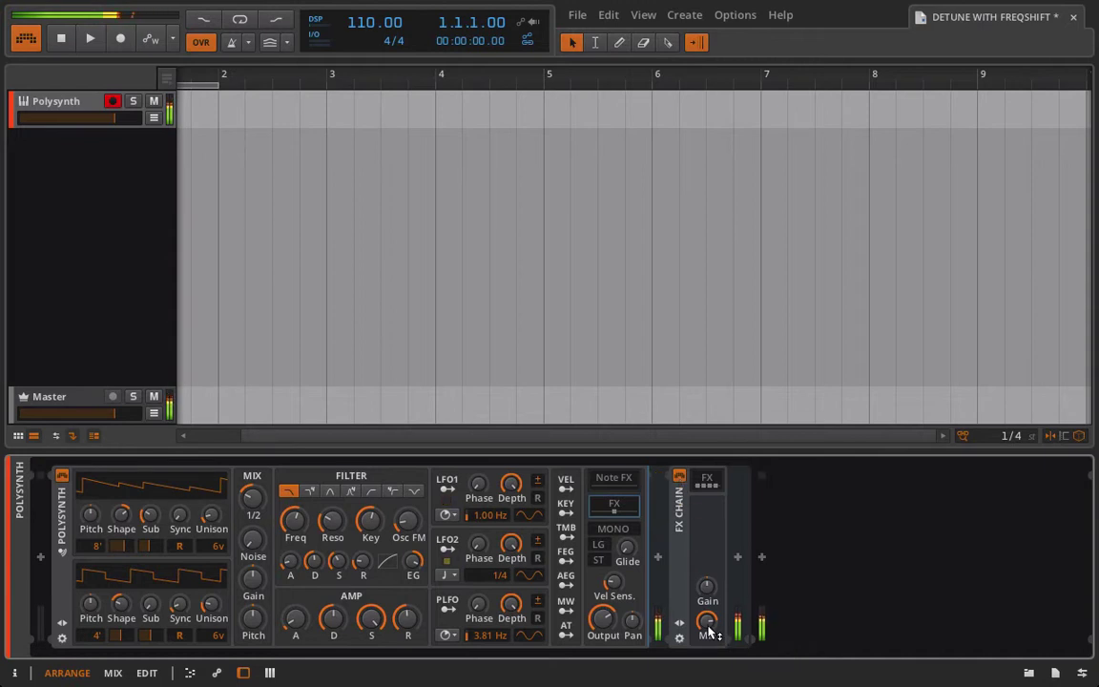
{"action": "left_click_drag", "start_coordinate": [708, 630], "coordinate": [707, 632]}
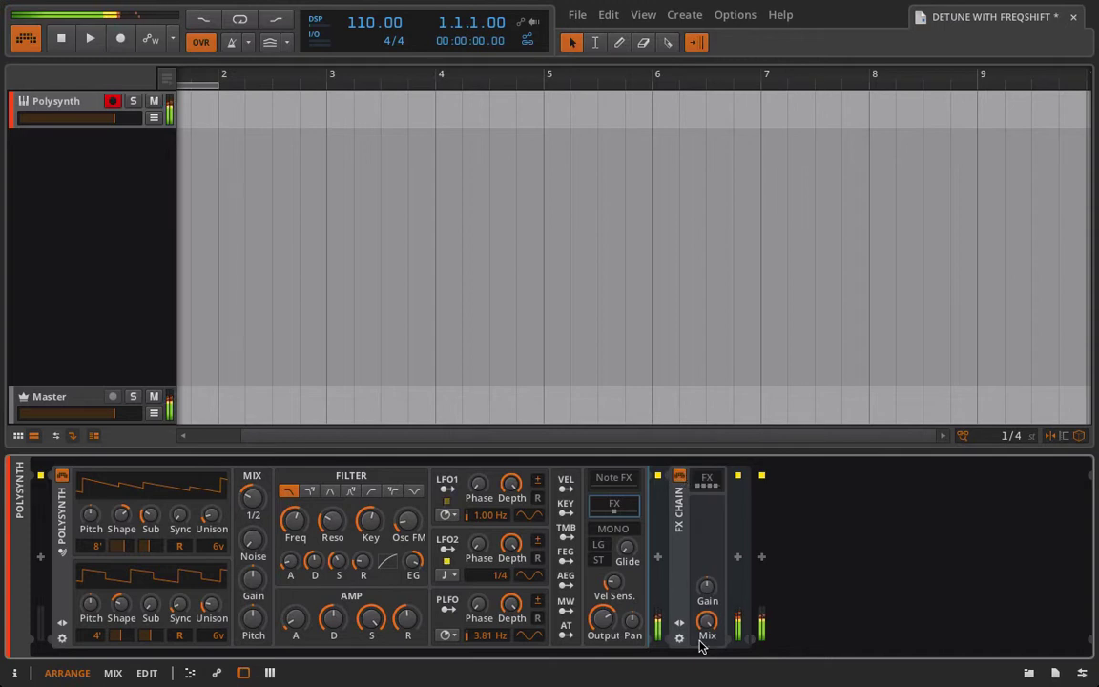
Compare the Polysynth's sound with the FX Chain bypassed and active.
{"action": "left_click", "coordinate": [682, 477]}
{"action": "left_click", "coordinate": [682, 477]}
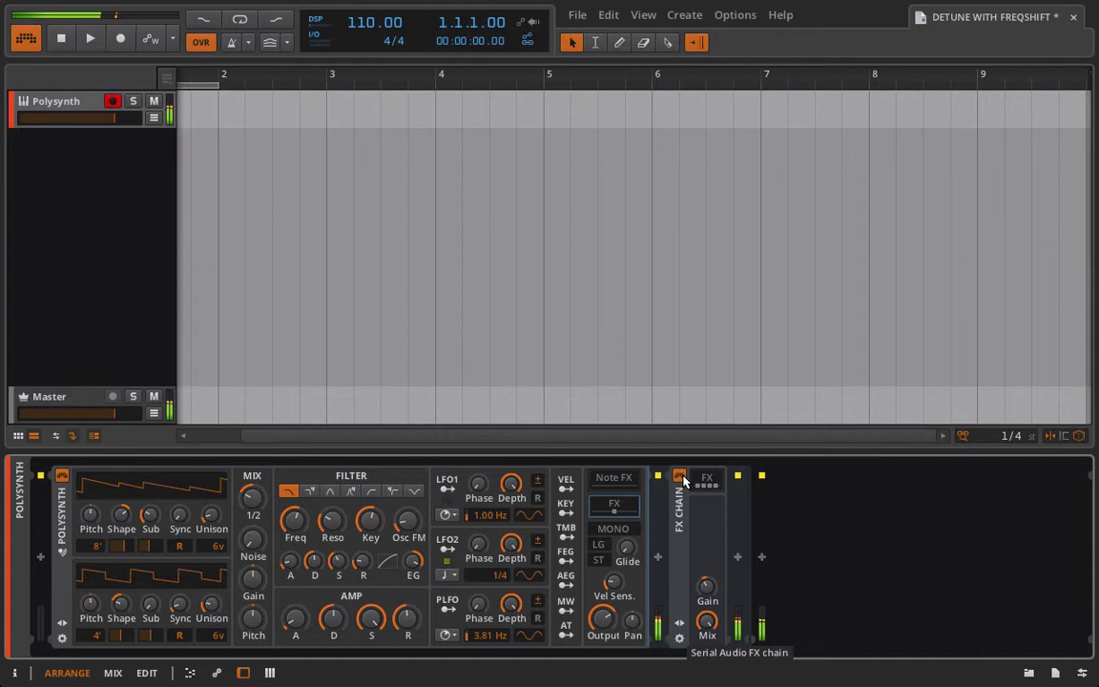
{"action": "left_click", "coordinate": [681, 477]}
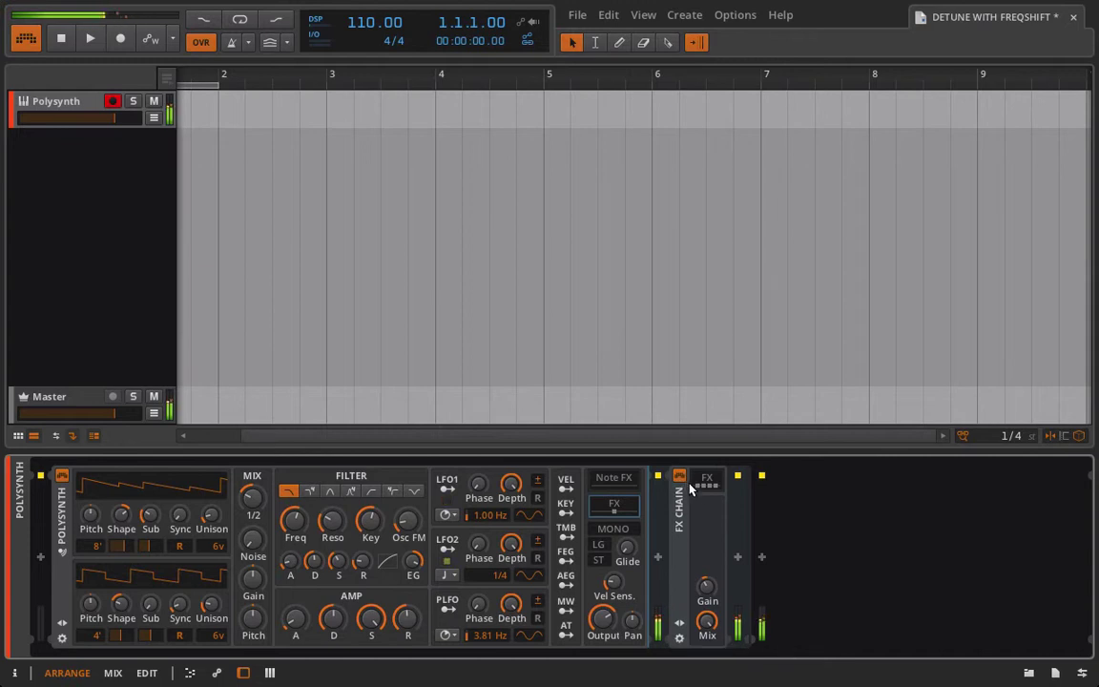
{"action": "left_click", "coordinate": [681, 477]}
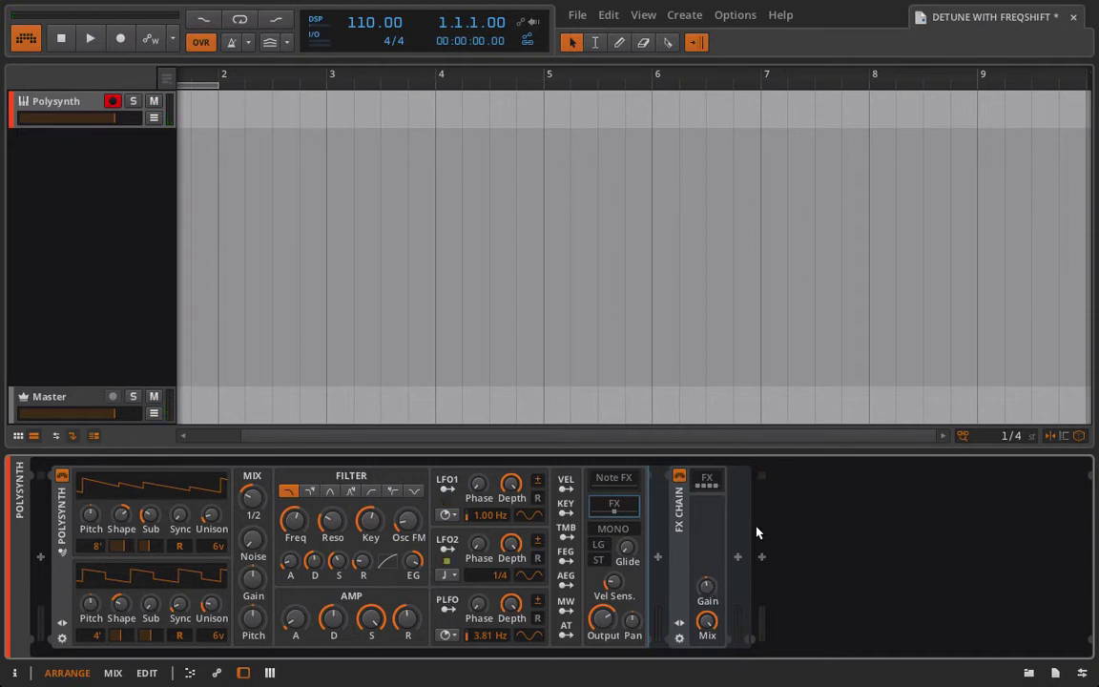
Show the devices nested in the FX Chain and examine the Range settings of the first and third Freq Shifters.
{"action": "left_click", "coordinate": [709, 487]}
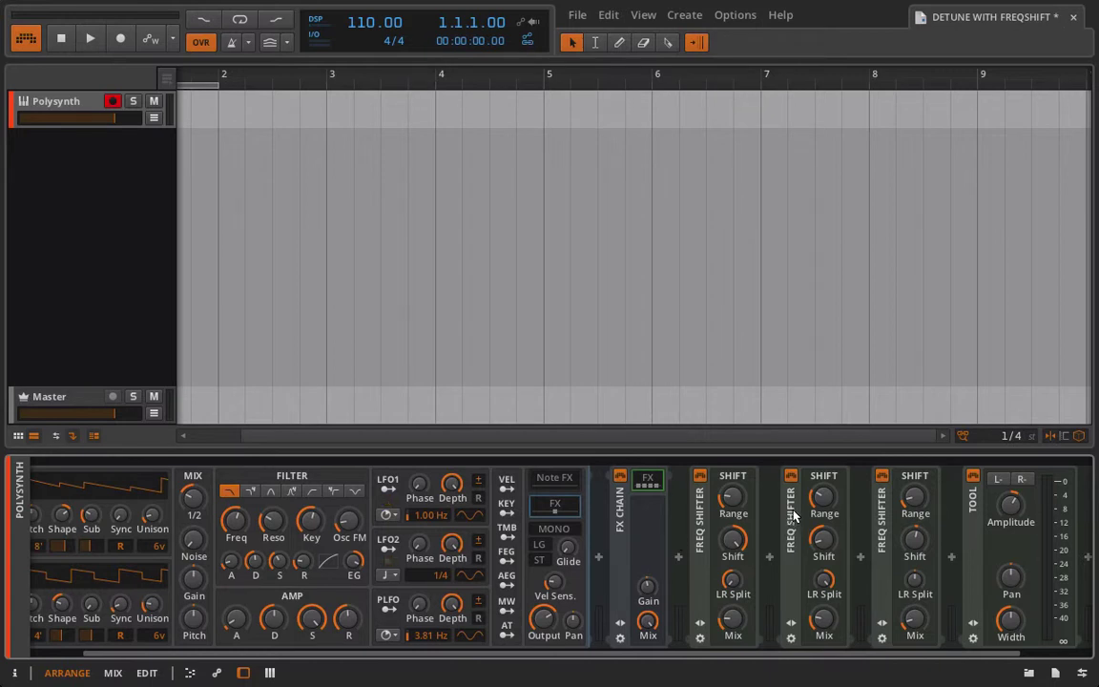
{"action": "scroll", "coordinate": [794, 515], "scroll_direction": "right", "scroll_amount": 2}
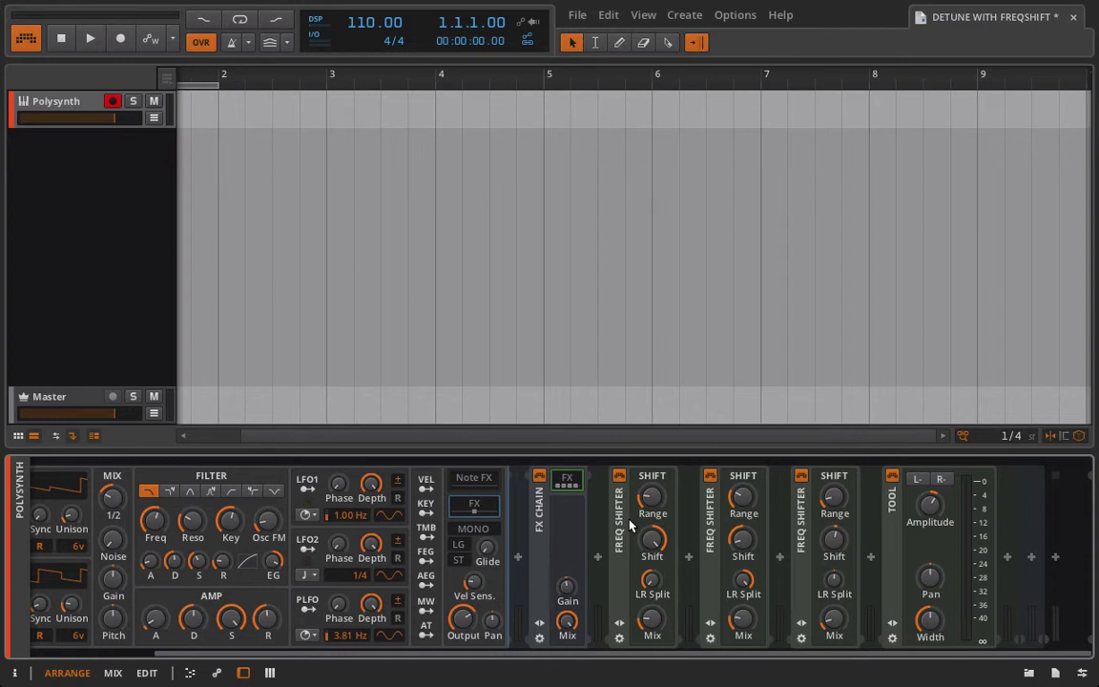
{"action": "mouse_move", "coordinate": [651, 497]}
{"action": "left_mouse_down"}
{"action": "mouse_move", "coordinate": [652, 521]}
{"action": "mouse_move", "coordinate": [651, 497]}
{"action": "left_mouse_up"}
{"action": "left_click_drag", "start_coordinate": [833, 496], "coordinate": [833, 500]}
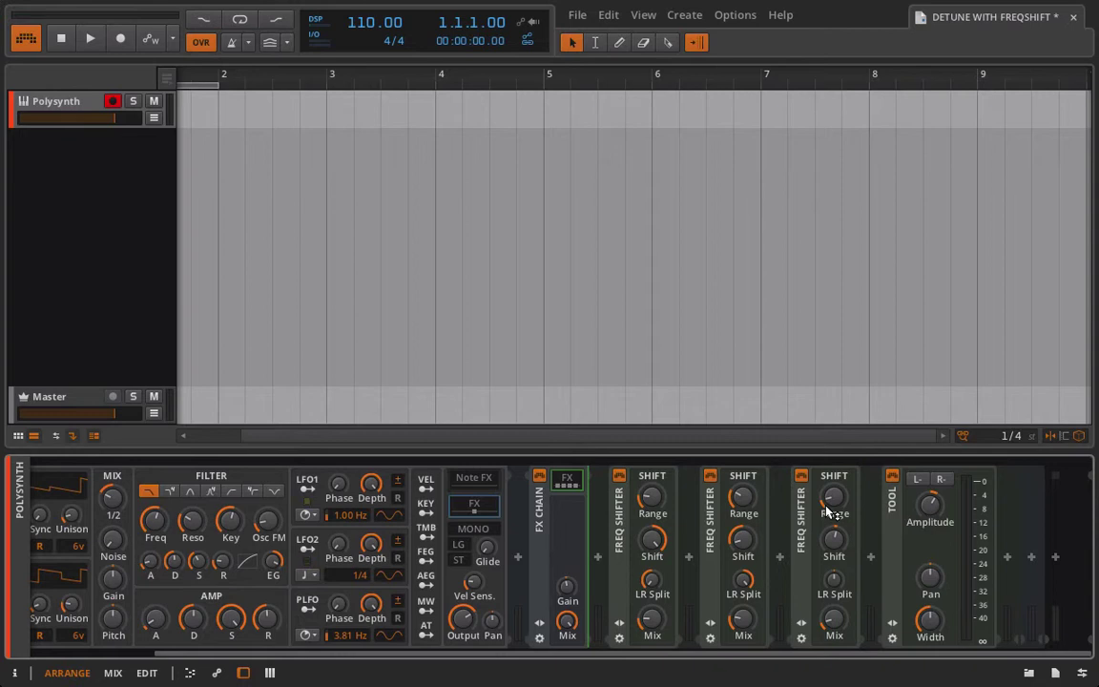
Add a second instrument track, disarm the first track, and insert a Polysynth on the new one.
{"action": "right_click", "coordinate": [74, 206]}
{"action": "left_click", "coordinate": [98, 214]}
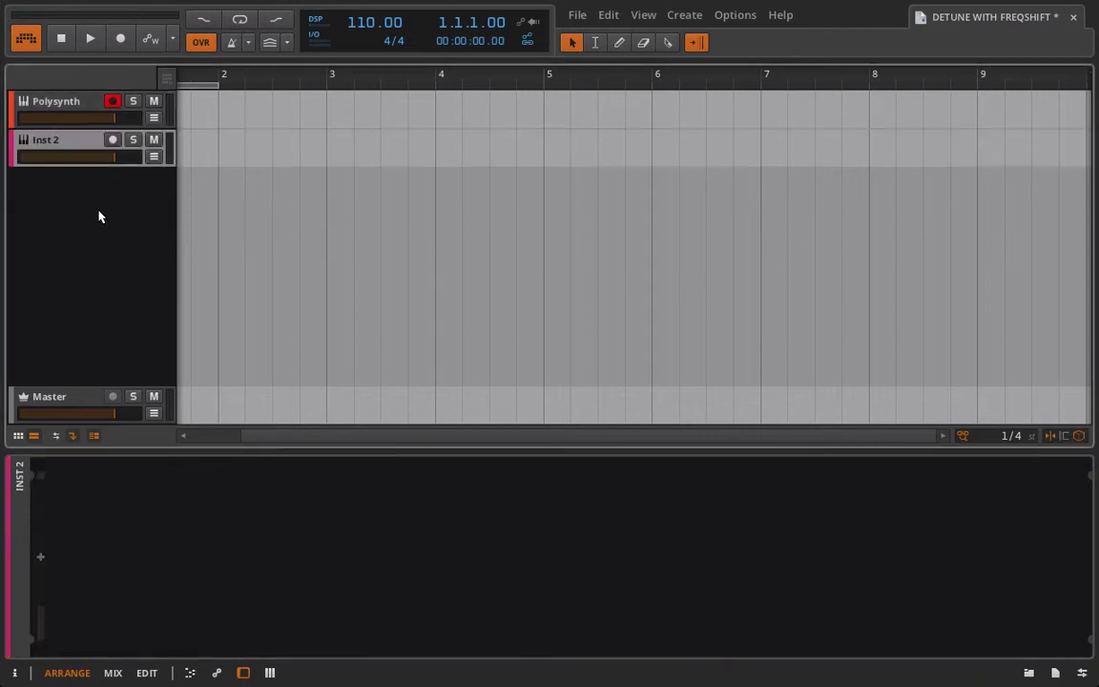
{"action": "left_click", "coordinate": [110, 103]}
{"action": "left_click", "coordinate": [40, 558]}
{"action": "left_click", "coordinate": [234, 564]}
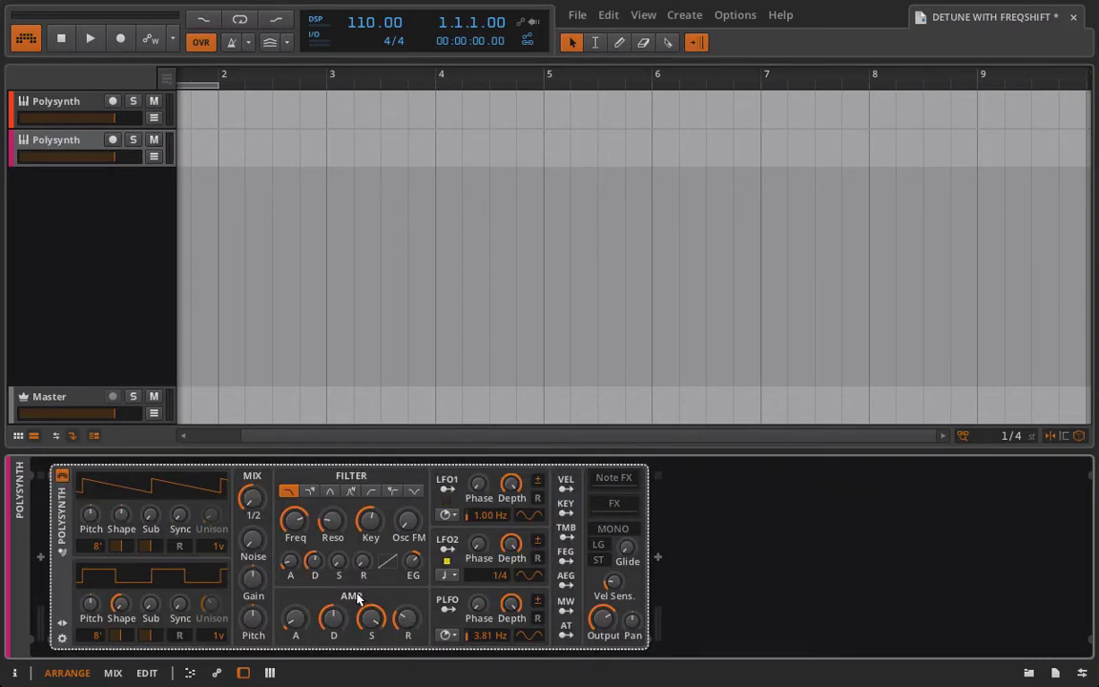
Load the custom INIT preset into the new Polysynth and arm its track for recording.
{"action": "left_click", "coordinate": [59, 625]}
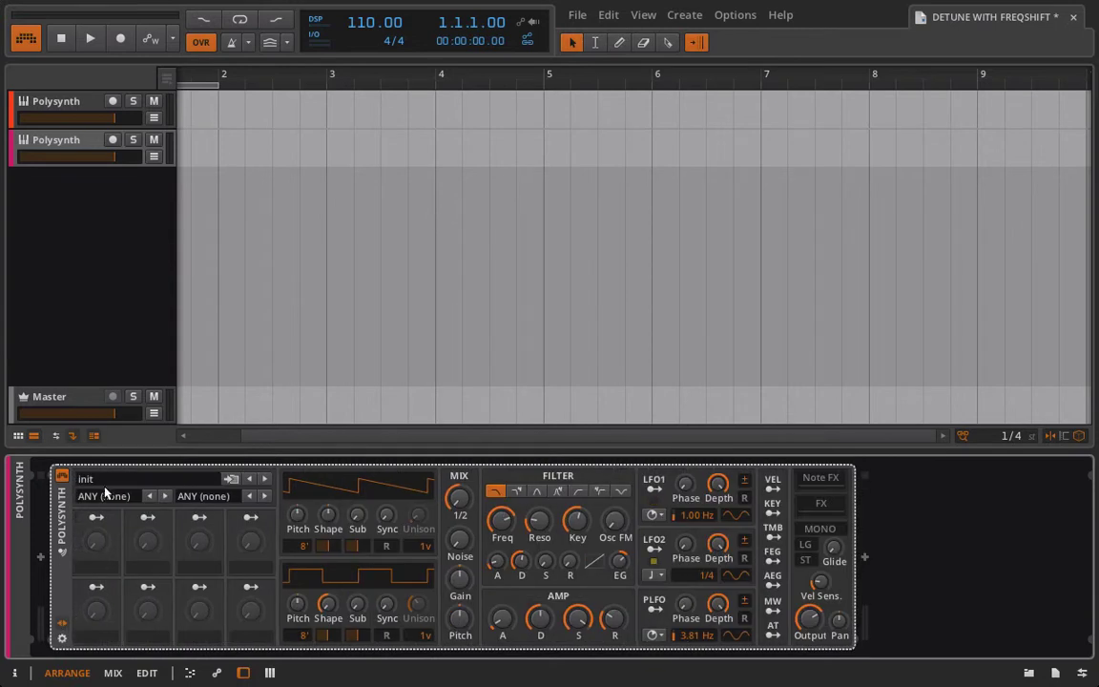
{"action": "left_click", "coordinate": [100, 480]}
{"action": "left_click", "coordinate": [174, 487]}
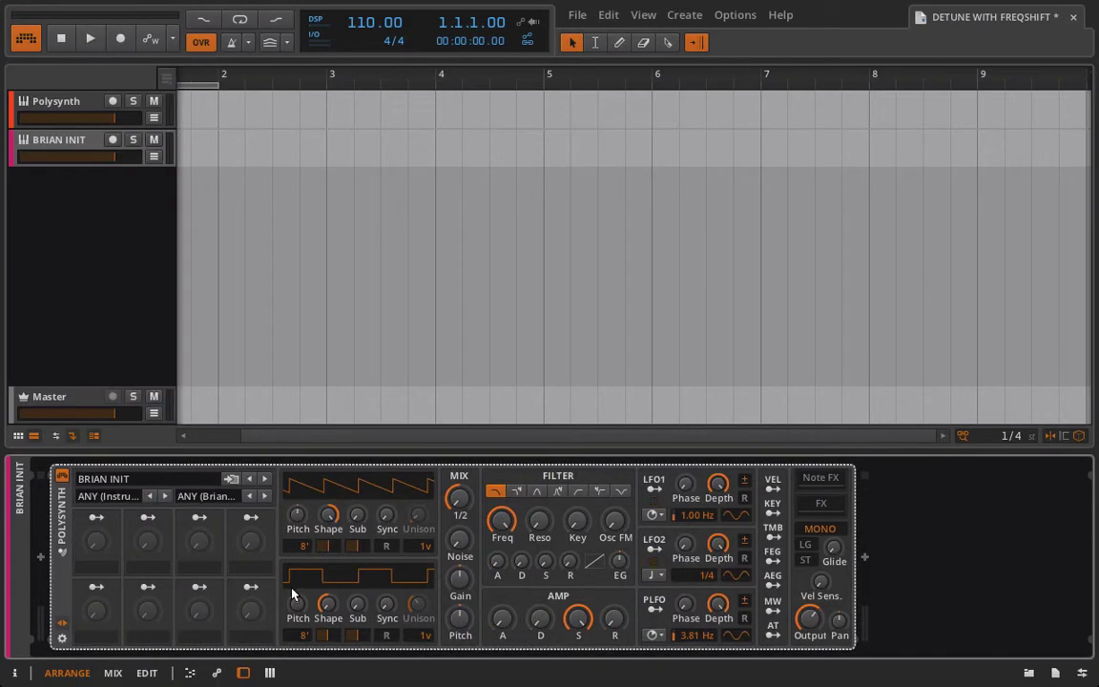
{"action": "left_click", "coordinate": [62, 623]}
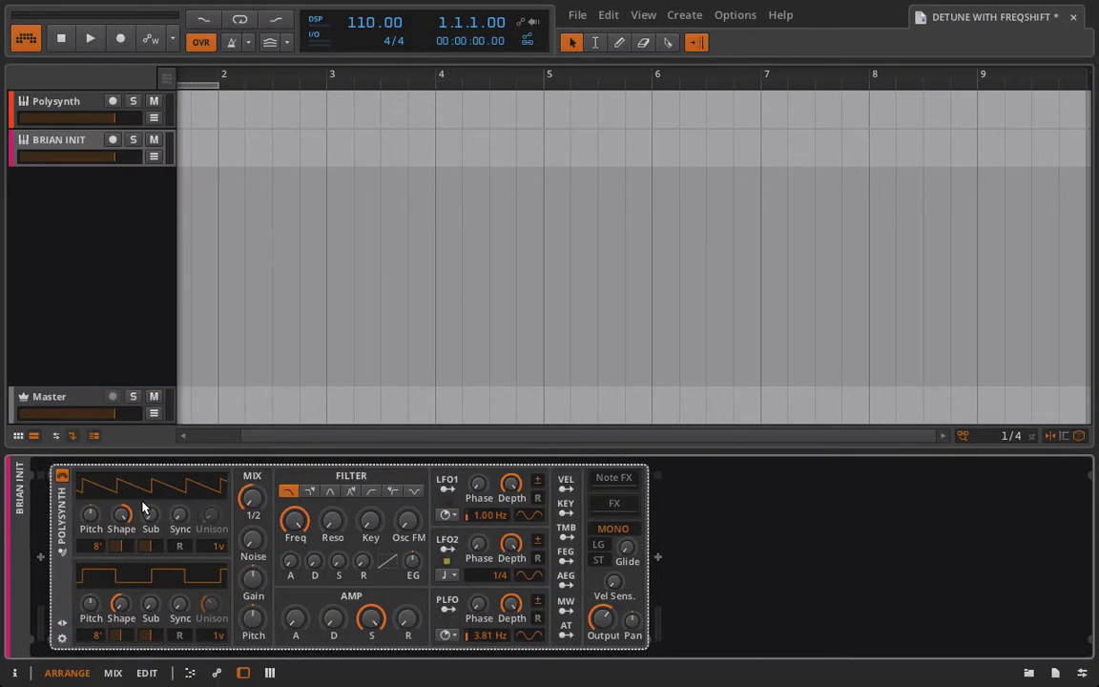
{"action": "left_click", "coordinate": [113, 140]}
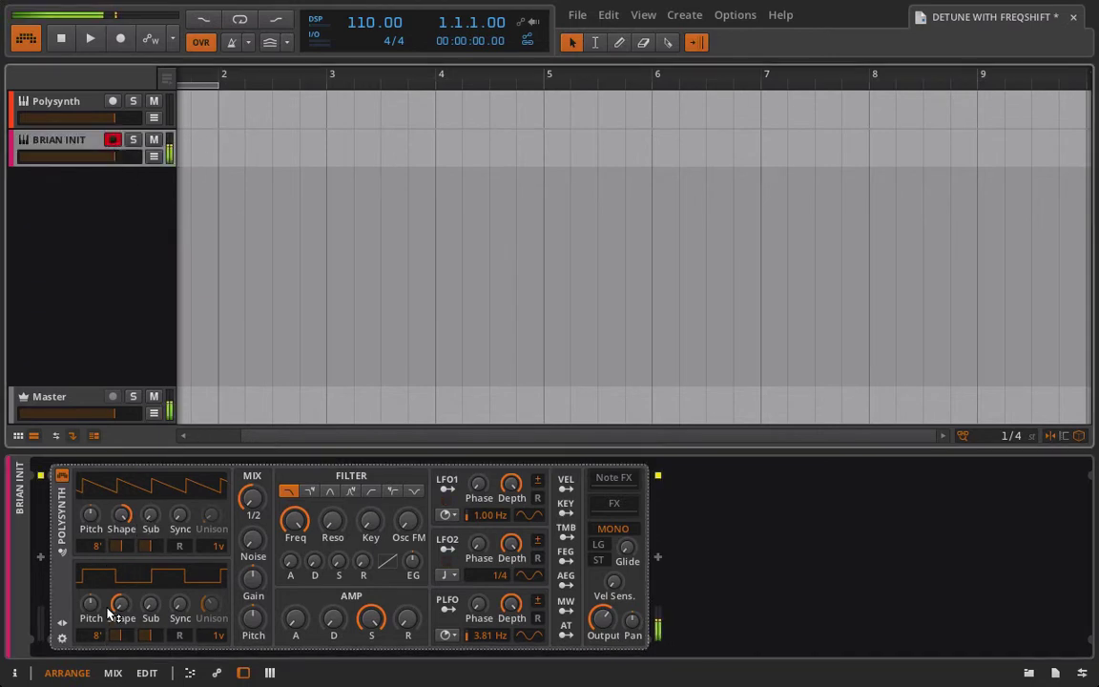
Lower the oscillator mix, set oscillator 1 to 4', and give oscillator 1 three and oscillator 2 four unison voices.
{"action": "left_click_drag", "start_coordinate": [254, 497], "coordinate": [254, 507]}
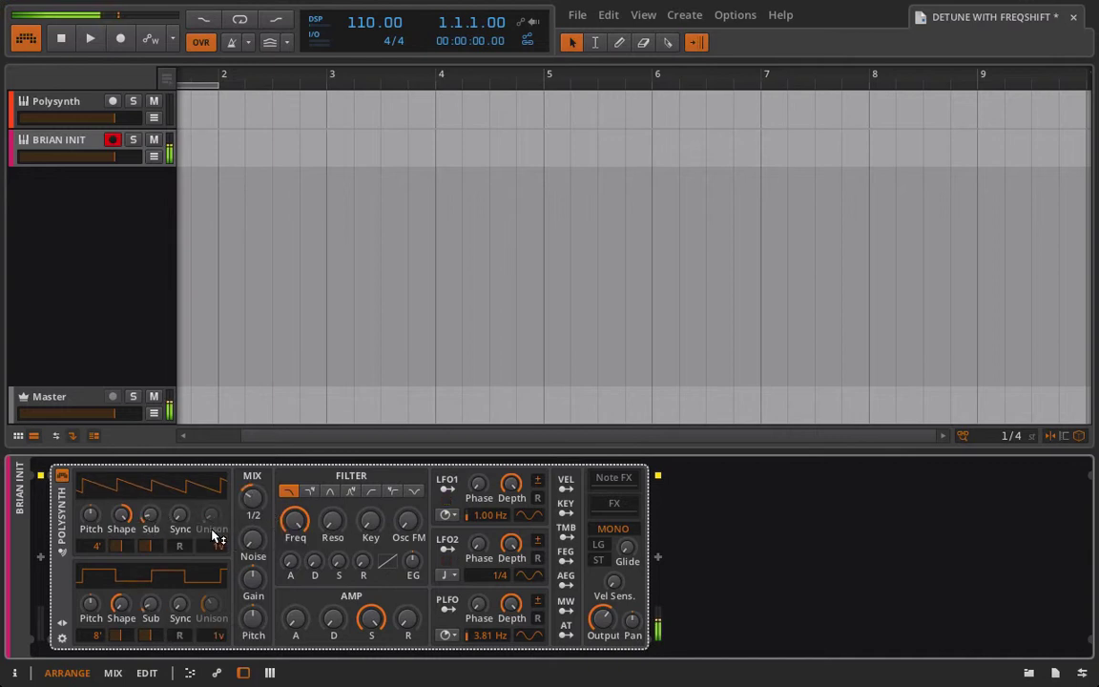
{"action": "left_click_drag", "start_coordinate": [216, 551], "coordinate": [215, 535]}
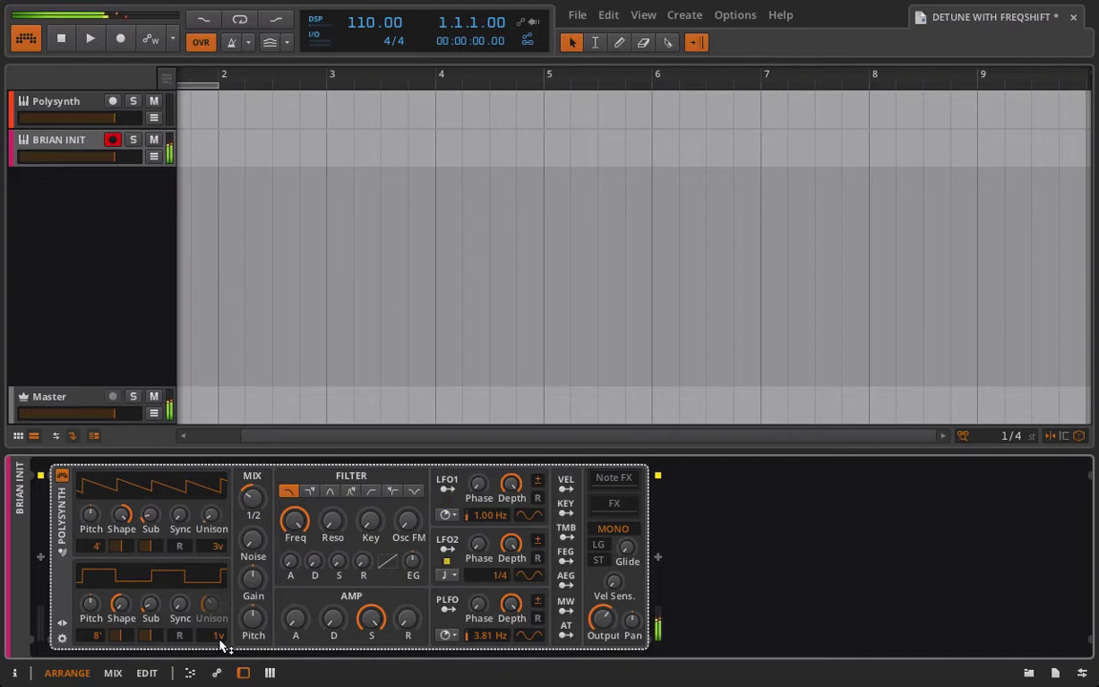
{"action": "left_click_drag", "start_coordinate": [218, 635], "coordinate": [218, 617]}
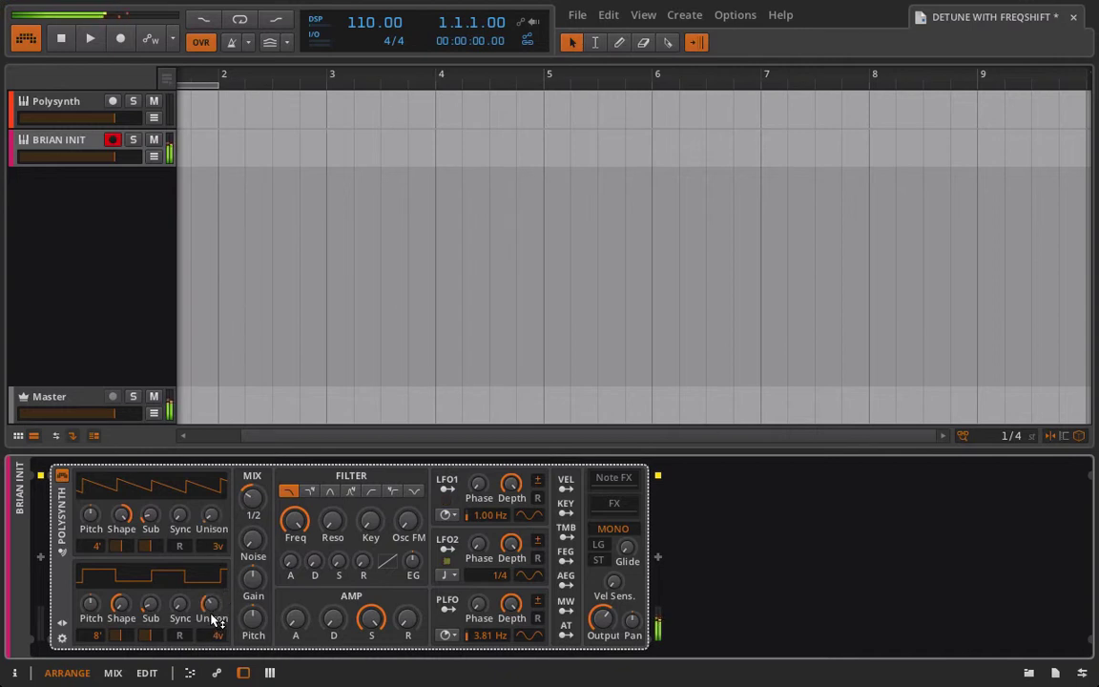
Adjust both oscillators' waveform width and pitch, set oscillator 1 to four unison voices, and raise oscillator 2's Sync.
{"action": "left_click_drag", "start_coordinate": [137, 545], "coordinate": [136, 536]}
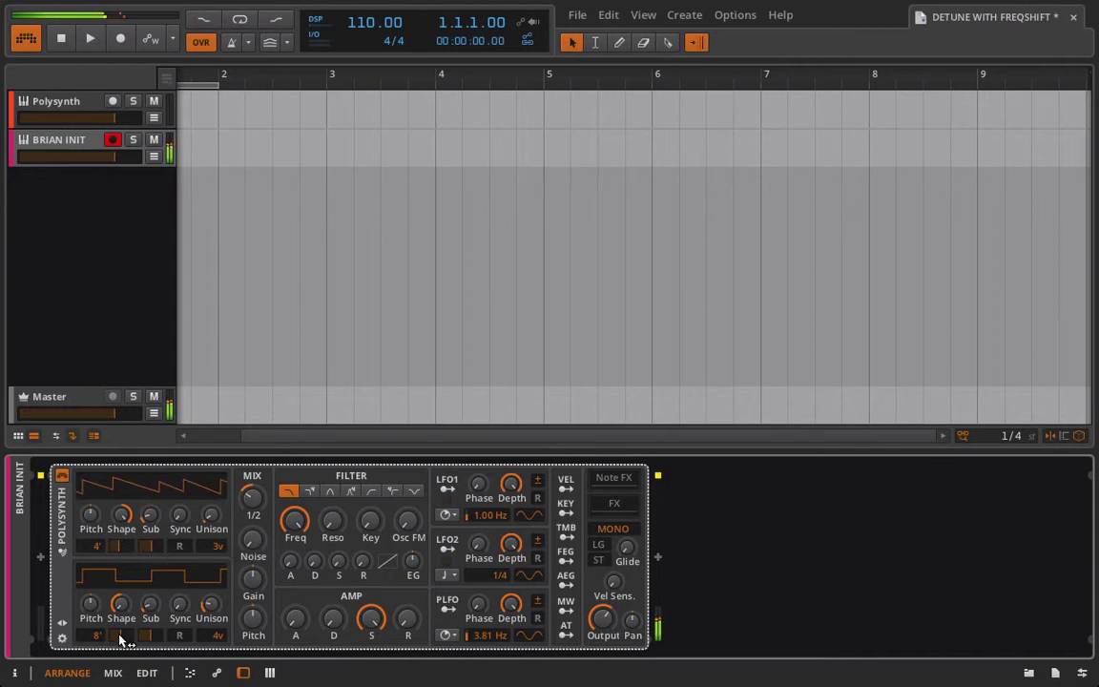
{"action": "left_click_drag", "start_coordinate": [123, 639], "coordinate": [124, 642]}
{"action": "left_click_drag", "start_coordinate": [92, 605], "coordinate": [86, 609]}
{"action": "left_click_drag", "start_coordinate": [89, 516], "coordinate": [89, 516]}
{"action": "left_click_drag", "start_coordinate": [216, 552], "coordinate": [215, 549]}
{"action": "left_click_drag", "start_coordinate": [179, 603], "coordinate": [179, 603]}
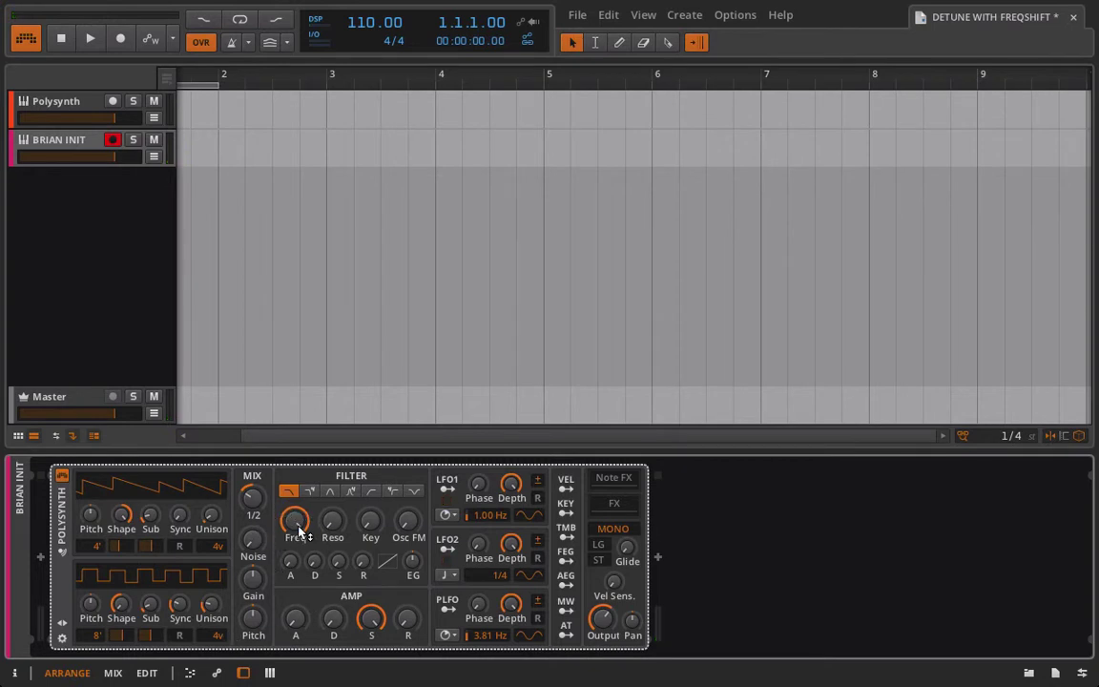
Lower the Polysynth's filter frequency, raise its resonance slightly, and switch off retrigger on oscillator 1.
{"action": "left_click_drag", "start_coordinate": [298, 536], "coordinate": [299, 563]}
{"action": "left_click_drag", "start_coordinate": [328, 525], "coordinate": [330, 519]}
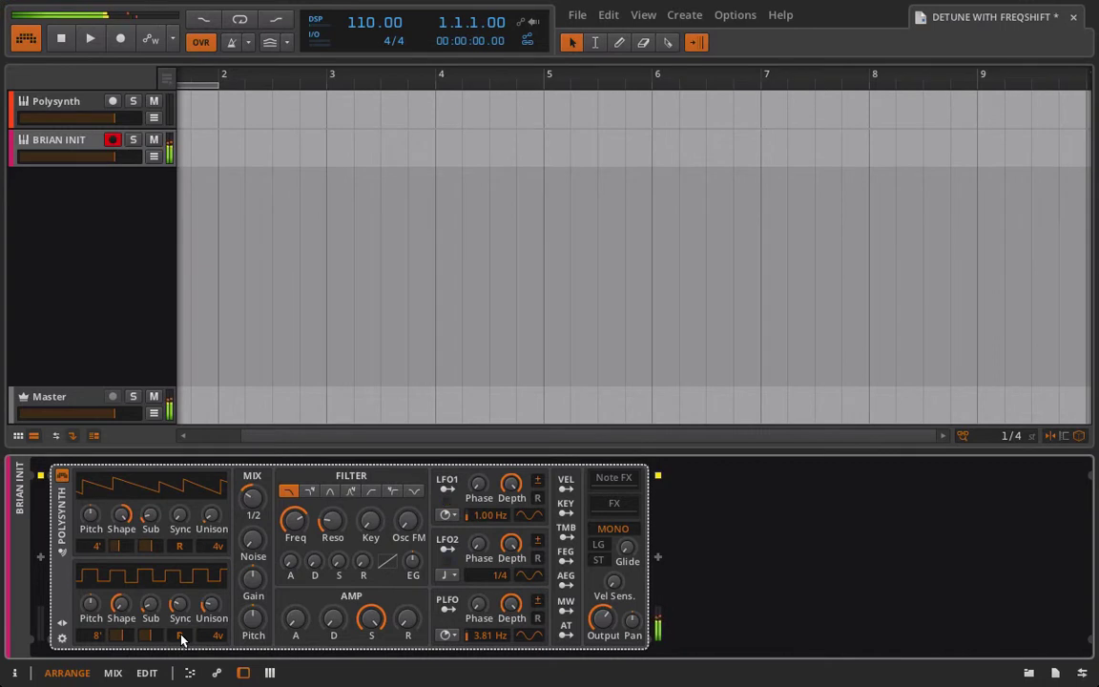
{"action": "left_click", "coordinate": [180, 547]}
{"action": "scroll", "coordinate": [289, 525], "scroll_direction": "down", "scroll_amount": 3}
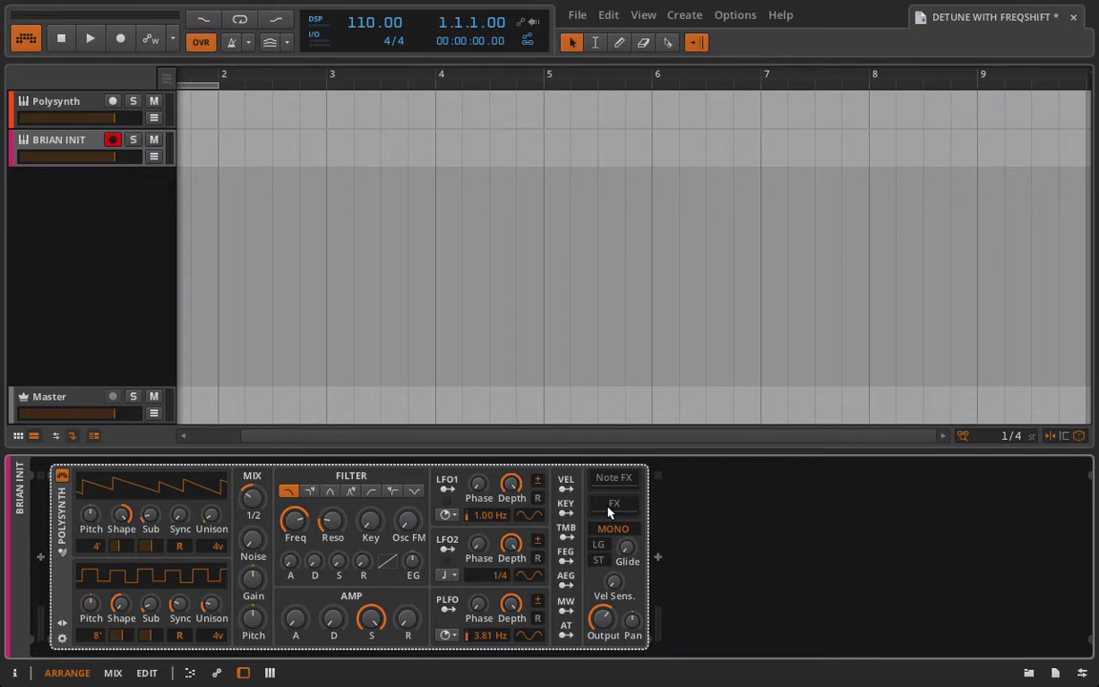
Insert an FX Chain in the Polysynth's FX slot and try its Mix at 85 %.
{"action": "left_click", "coordinate": [657, 558]}
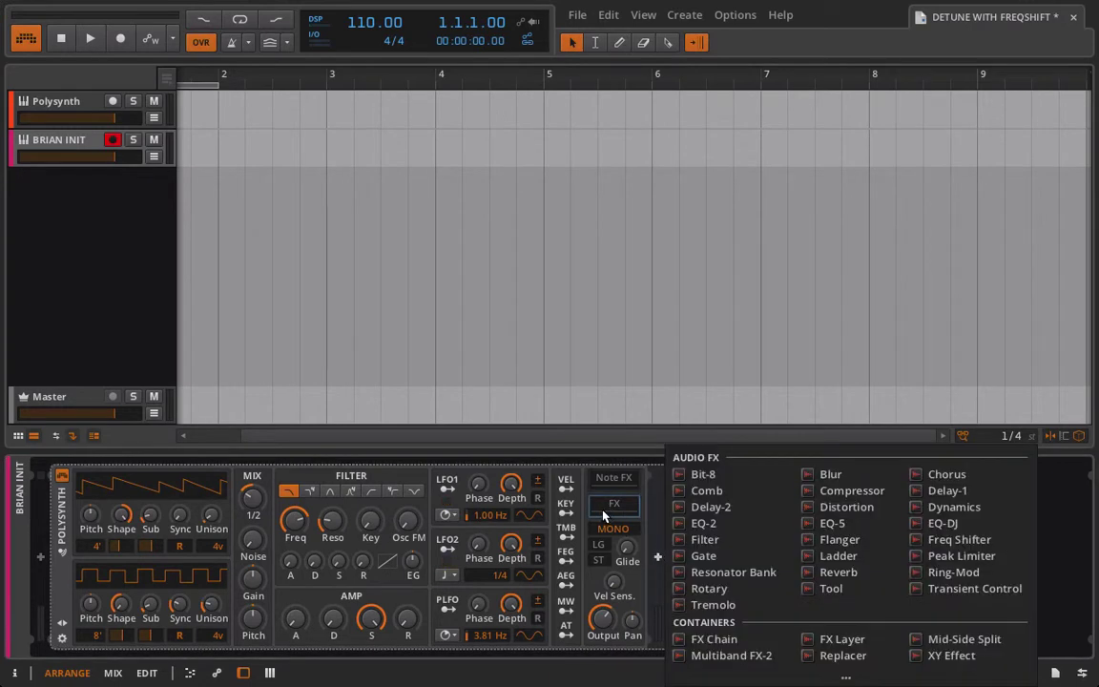
{"action": "left_click", "coordinate": [702, 637]}
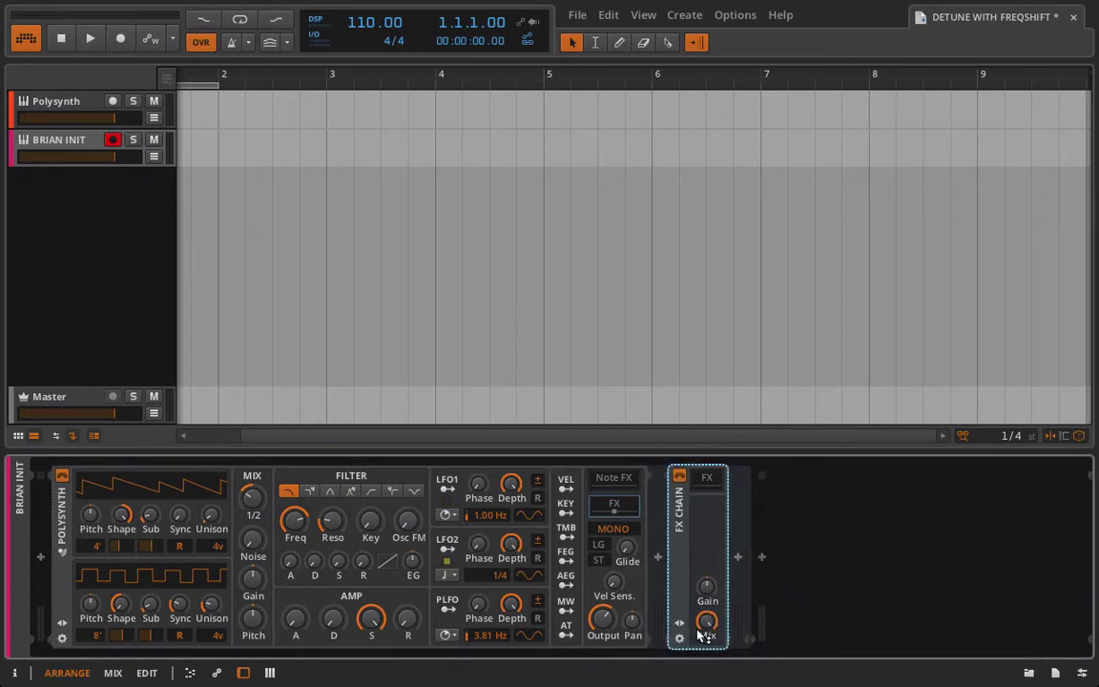
{"action": "mouse_move", "coordinate": [703, 635]}
{"action": "left_mouse_down"}
{"action": "mouse_move", "coordinate": [702, 659]}
{"action": "mouse_move", "coordinate": [702, 641]}
{"action": "left_mouse_up"}
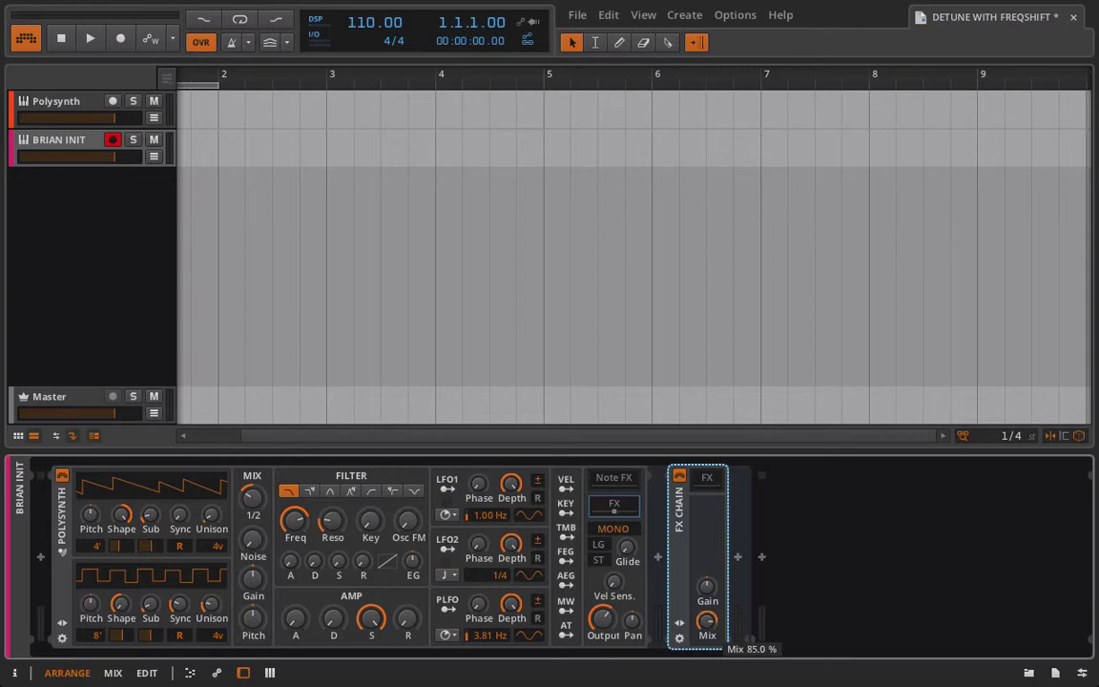
Insert a Freq Shifter inside the new FX Chain.
{"action": "left_click", "coordinate": [701, 484]}
{"action": "left_click", "coordinate": [738, 557]}
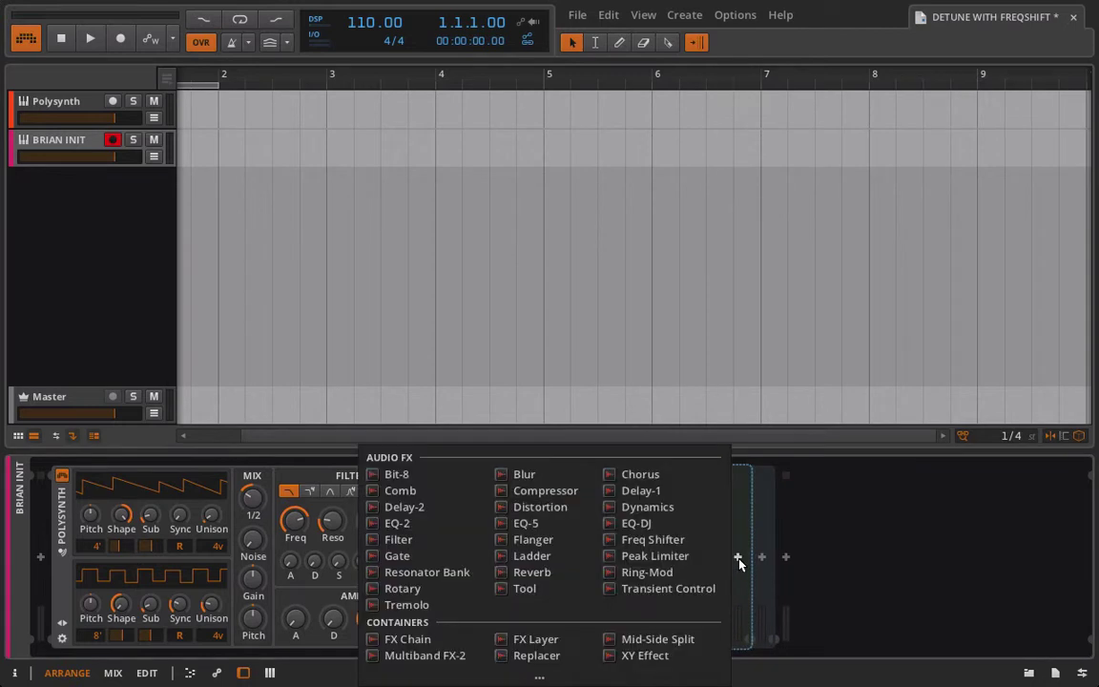
{"action": "double_click", "coordinate": [687, 543]}
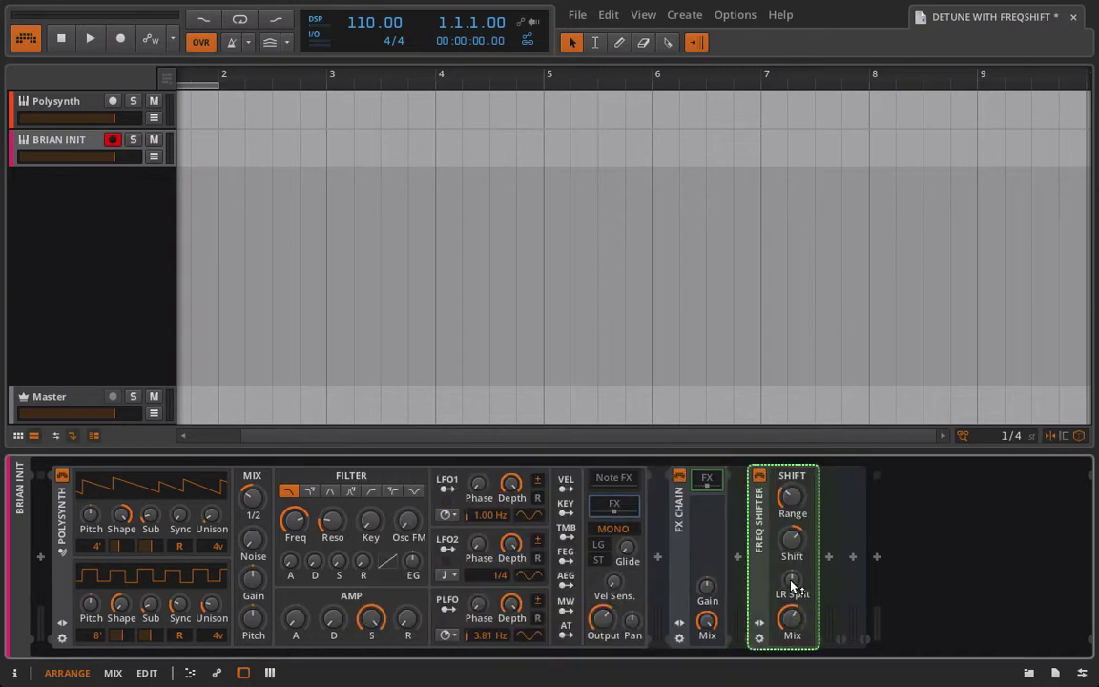
Raise the Freq Shifter's Shift, lower its Range, reduce its Mix to about 26 %, and compare it against bypass.
{"action": "left_click_drag", "start_coordinate": [792, 619], "coordinate": [816, 604]}
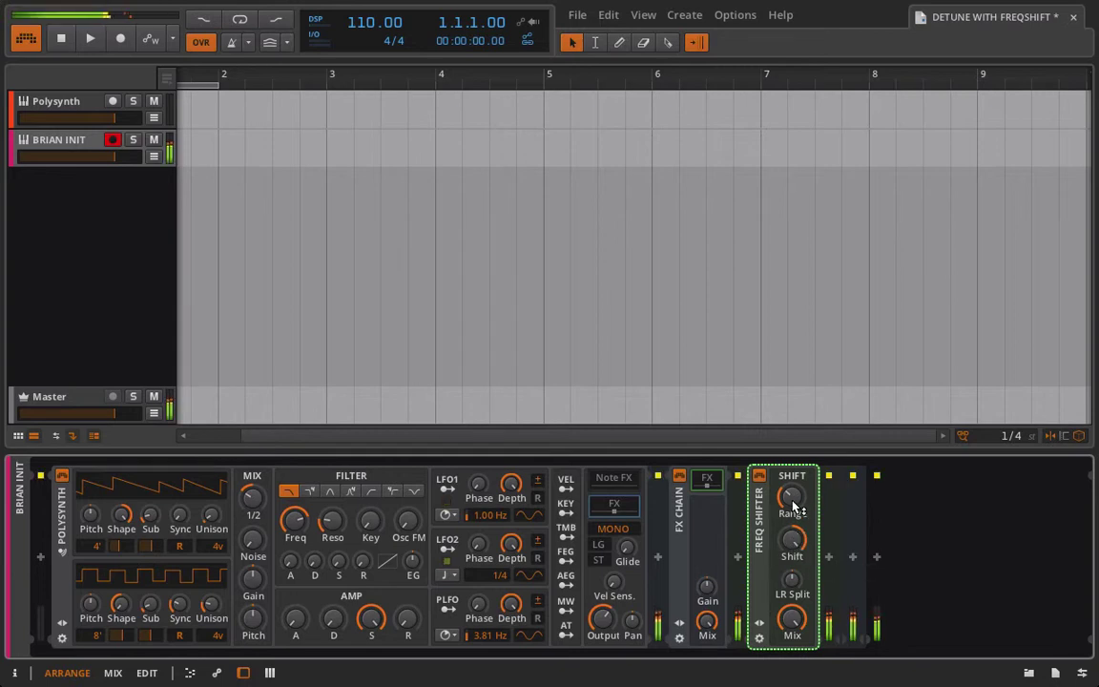
{"action": "left_click_drag", "start_coordinate": [793, 508], "coordinate": [793, 540]}
{"action": "left_click_drag", "start_coordinate": [792, 620], "coordinate": [792, 650]}
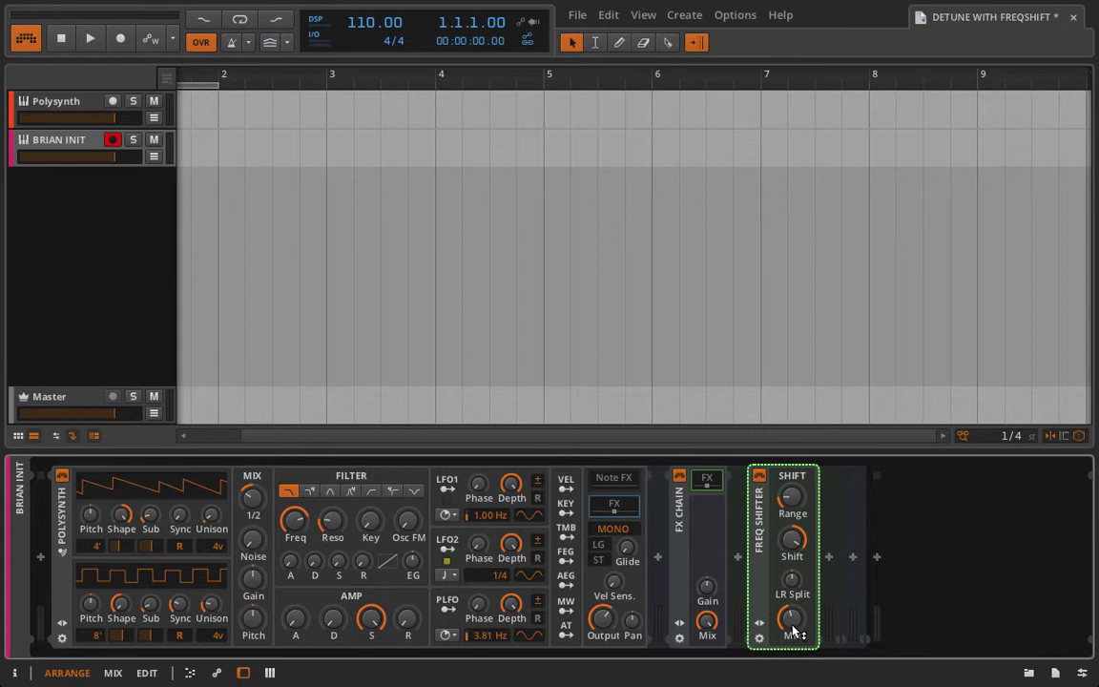
{"action": "left_click_drag", "start_coordinate": [794, 632], "coordinate": [794, 649]}
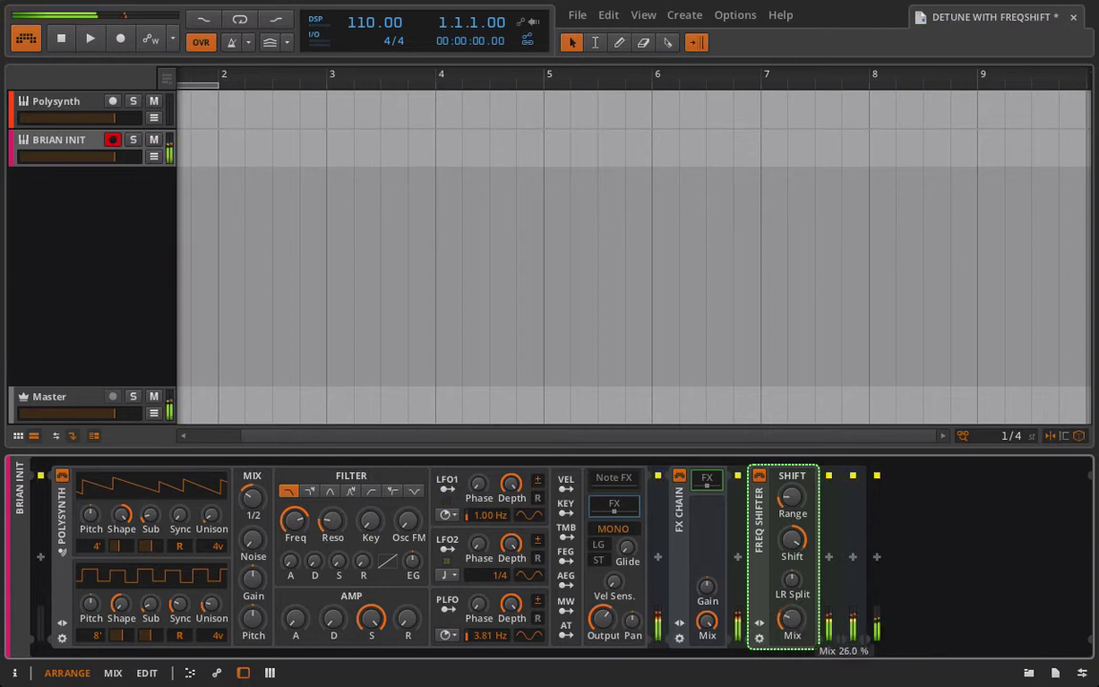
{"action": "left_click", "coordinate": [760, 476]}
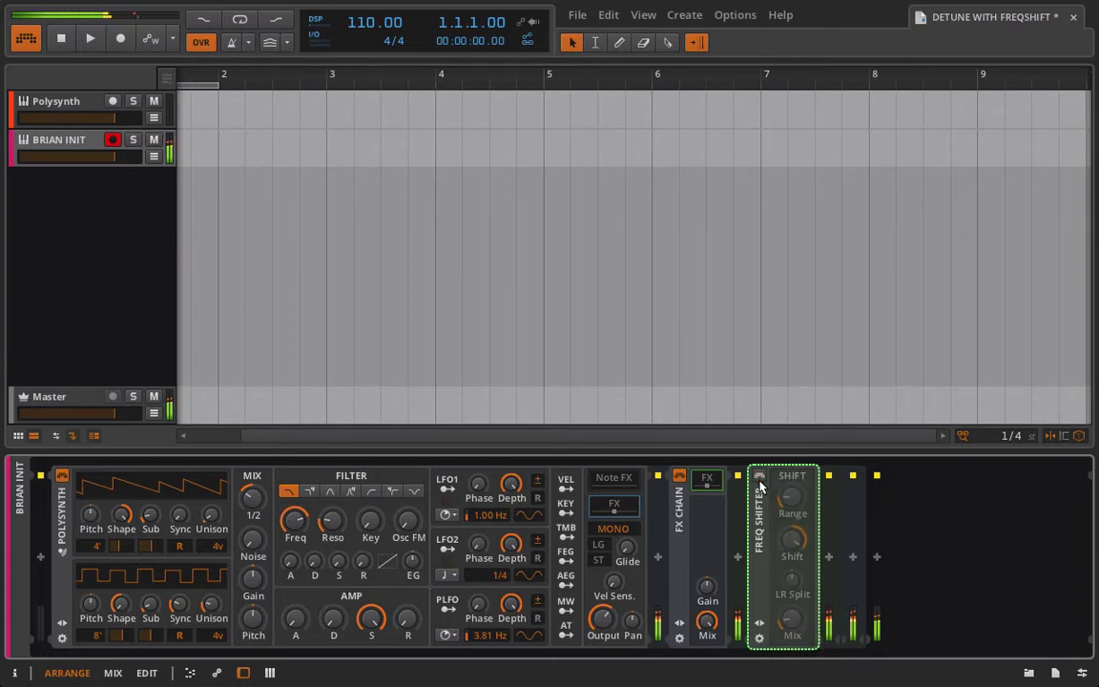
{"action": "left_click", "coordinate": [760, 477]}
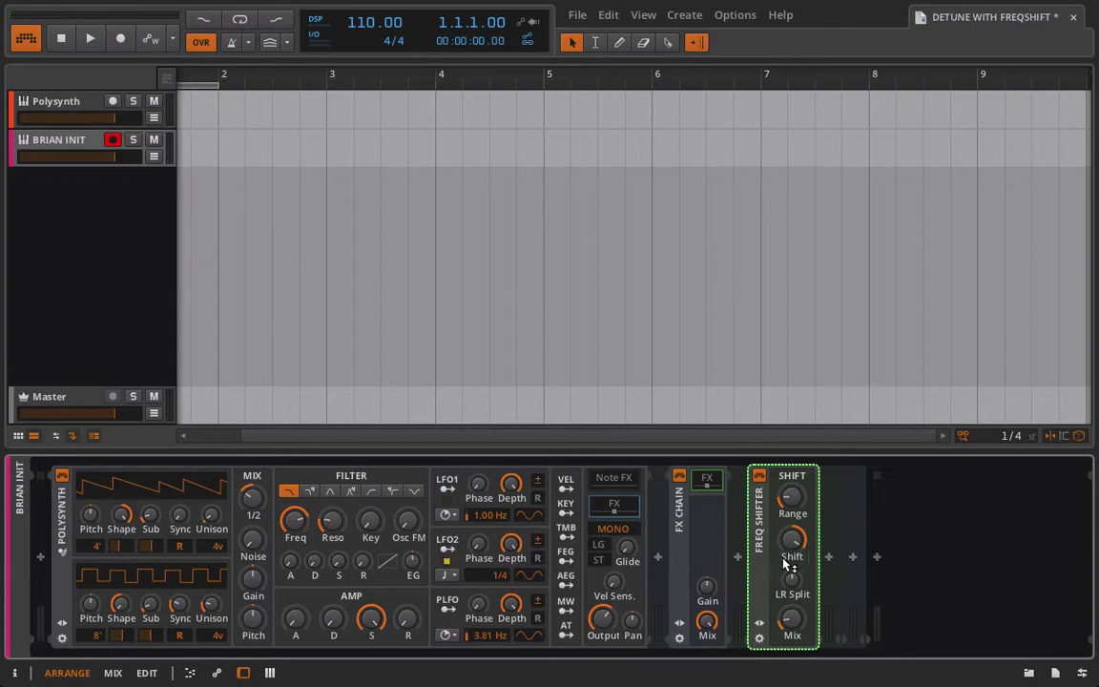
Add a second Freq Shifter after the first, adjust its LR Split, and lower its Shift, Range and Mix.
{"action": "left_click", "coordinate": [829, 557]}
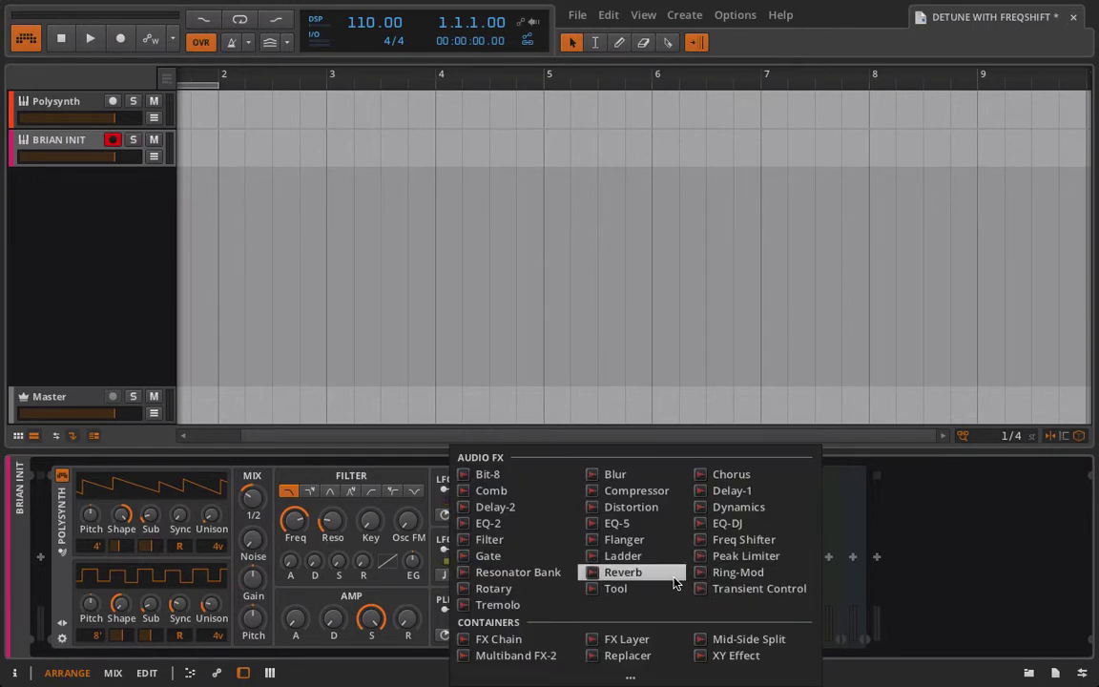
{"action": "left_click", "coordinate": [745, 539]}
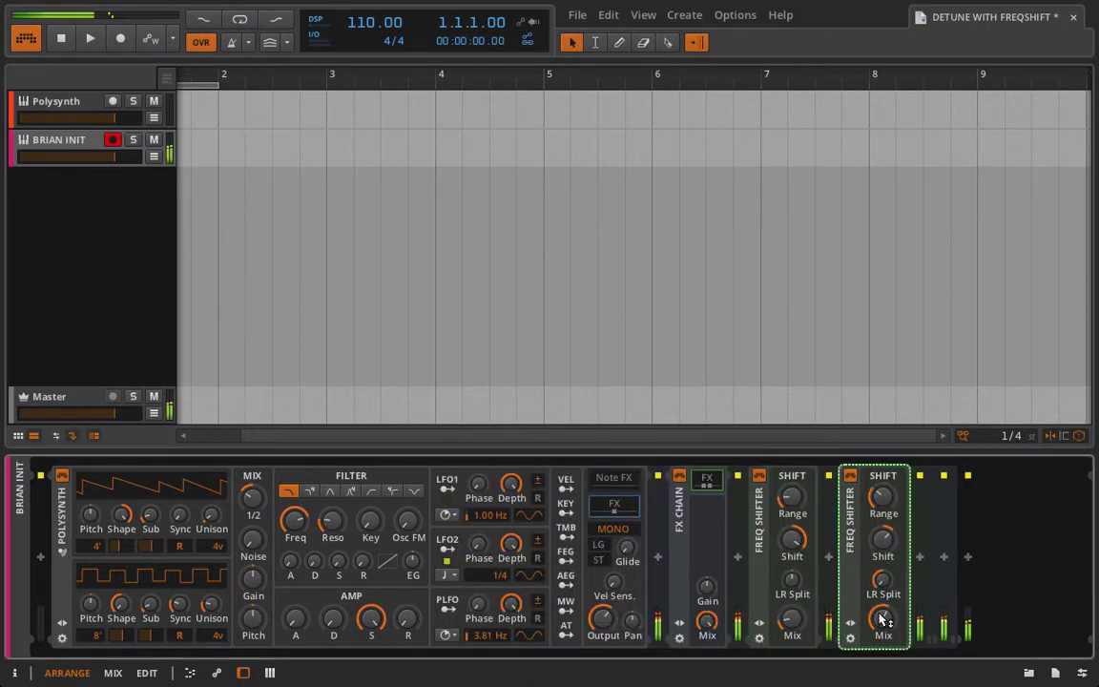
{"action": "left_click_drag", "start_coordinate": [882, 539], "coordinate": [882, 577]}
{"action": "left_click_drag", "start_coordinate": [882, 496], "coordinate": [883, 523]}
{"action": "left_click_drag", "start_coordinate": [888, 625], "coordinate": [888, 664]}
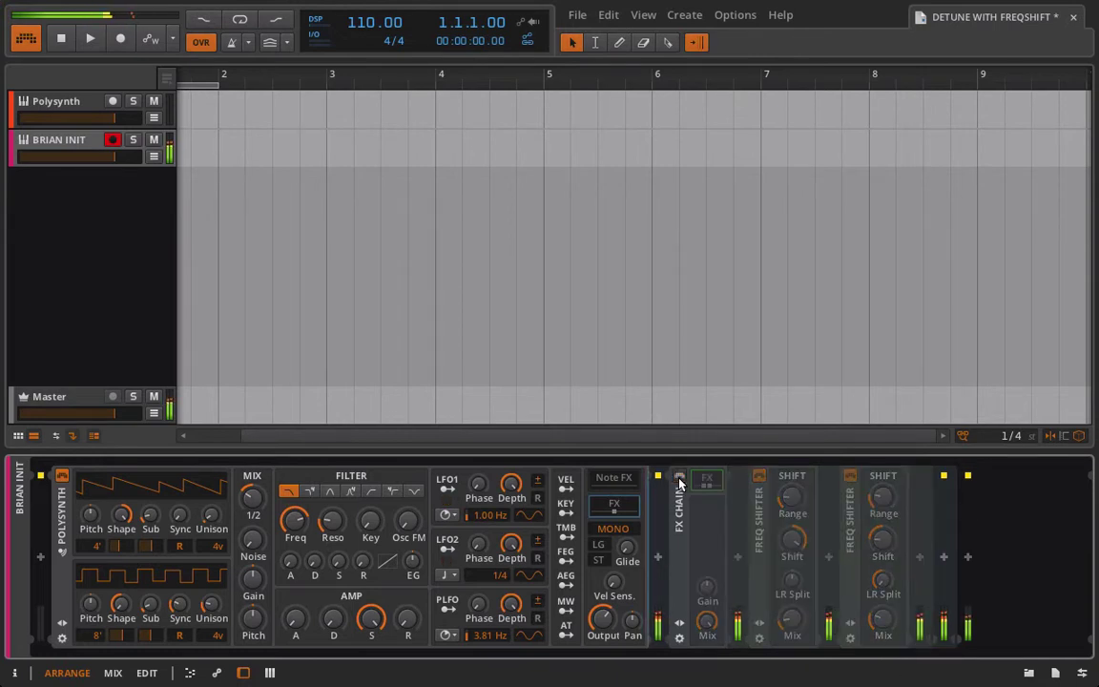
{"action": "left_click_drag", "start_coordinate": [883, 618], "coordinate": [882, 629]}
Add a third Freq Shifter at the end of the FX Chain, lower its Range and Mix, and raise its Shift and LR Split.
{"action": "left_click", "coordinate": [920, 557]}
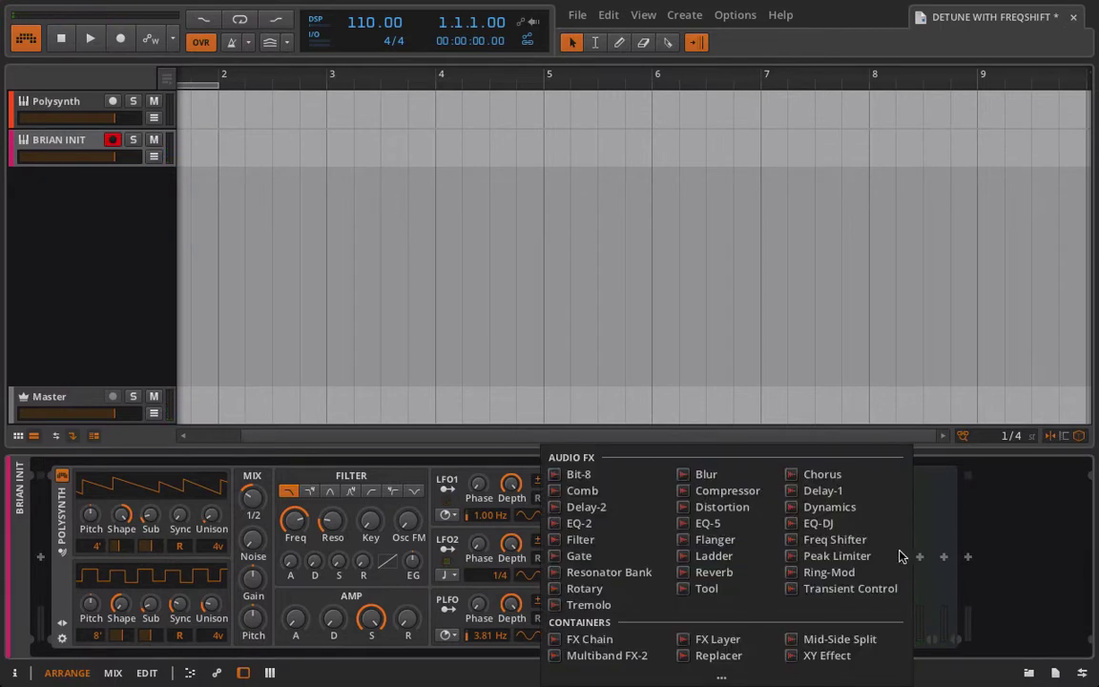
{"action": "left_click", "coordinate": [865, 544]}
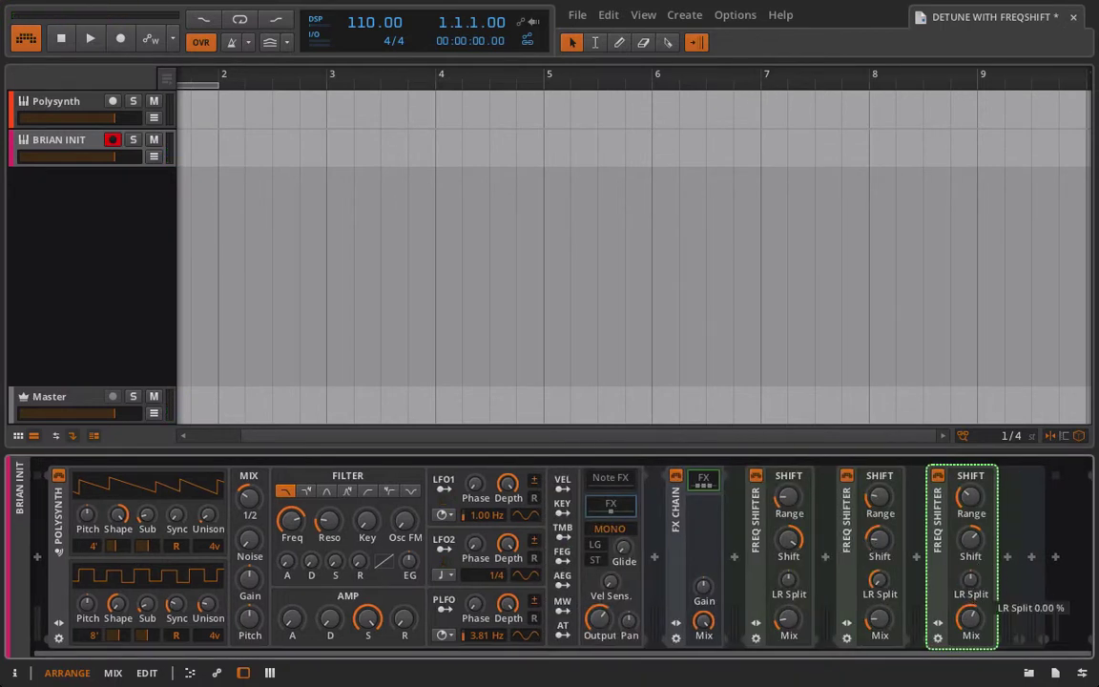
{"action": "left_click_drag", "start_coordinate": [970, 498], "coordinate": [970, 520]}
{"action": "mouse_move", "coordinate": [971, 540]}
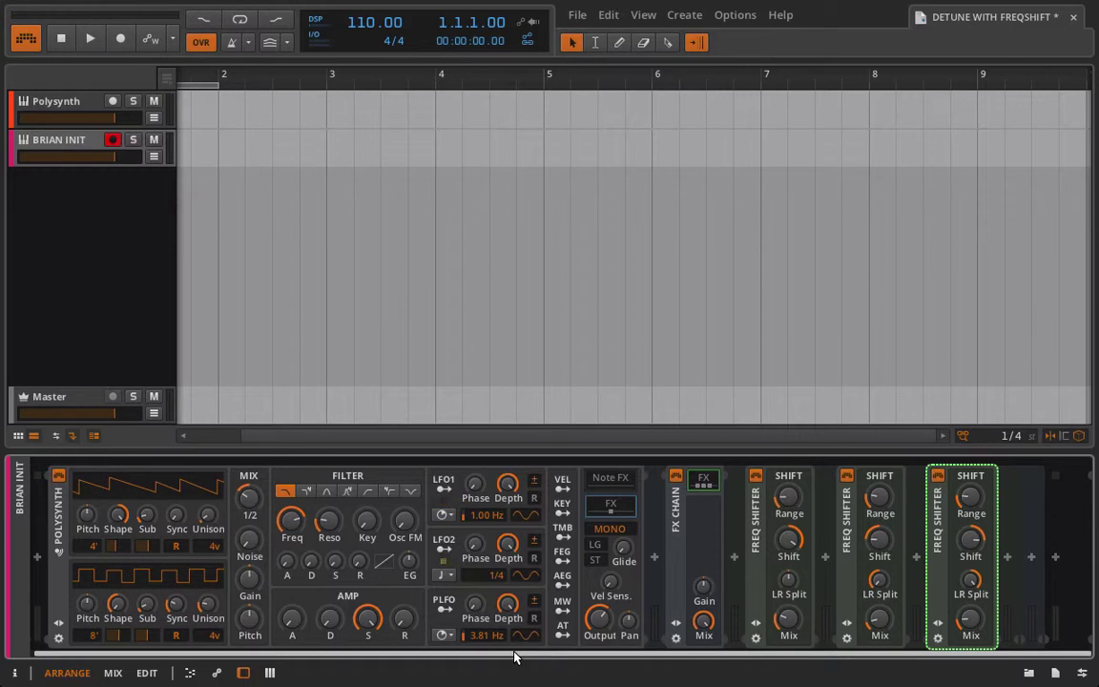
Add a Tool device after the third Freq Shifter and raise its Amplitude slightly to match the bypassed FX Chain's level.
{"action": "left_click", "coordinate": [1008, 556]}
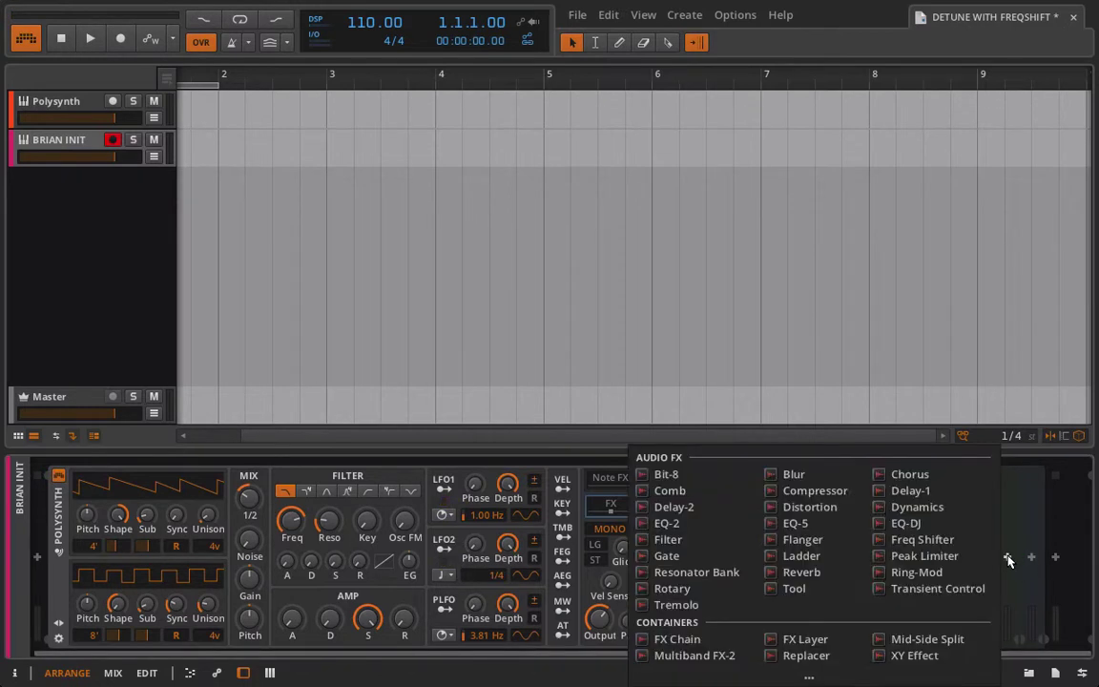
{"action": "left_click", "coordinate": [800, 588]}
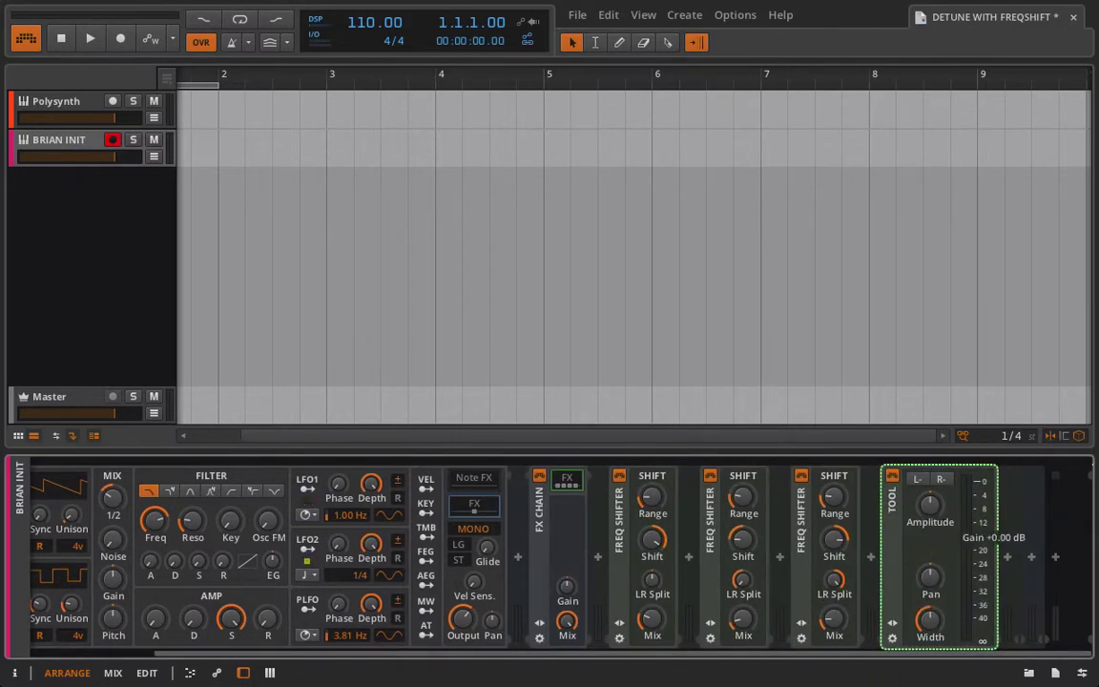
{"action": "left_click", "coordinate": [539, 476]}
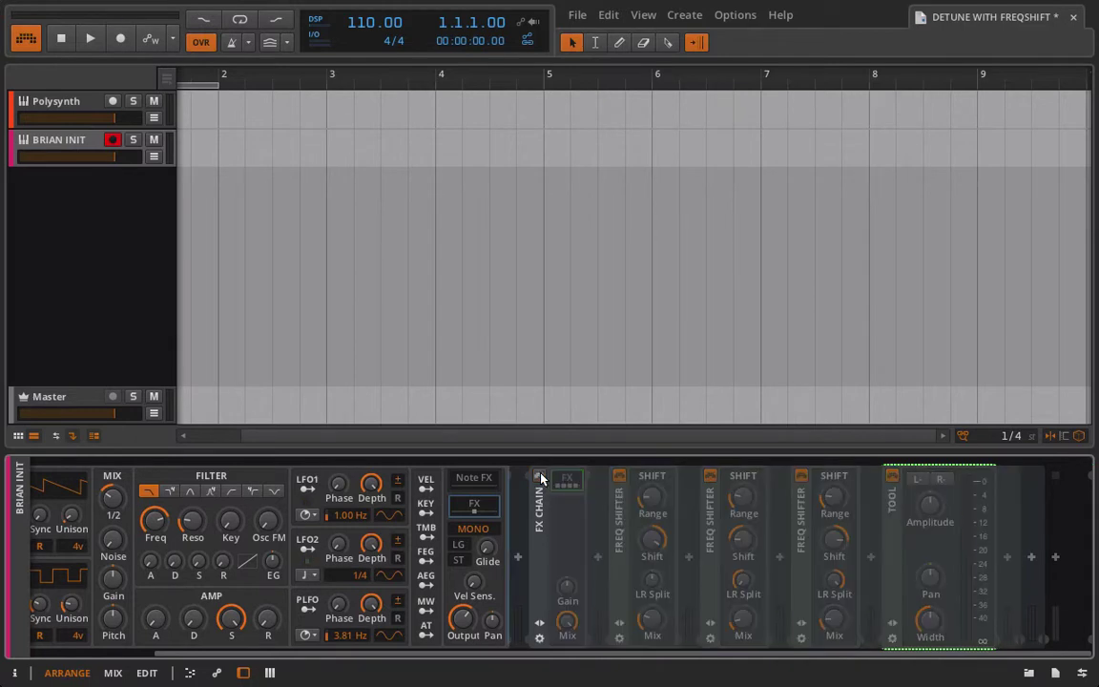
{"action": "left_click", "coordinate": [539, 476]}
{"action": "left_click_drag", "start_coordinate": [967, 523], "coordinate": [966, 512]}
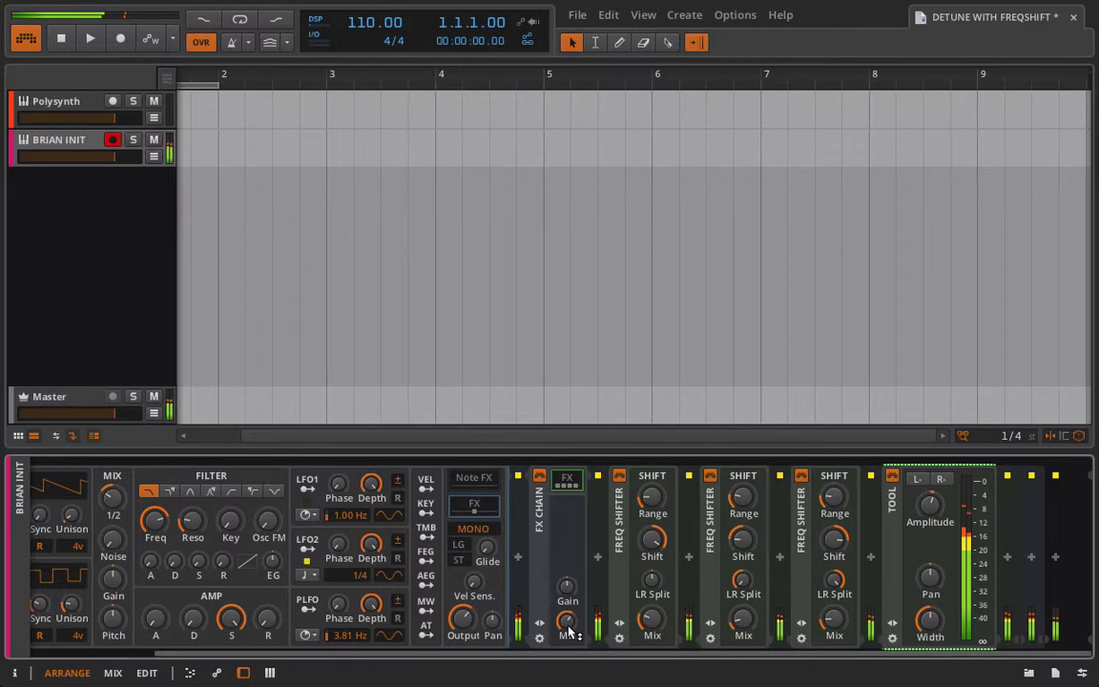
Compare the FX Chain against bypass and lower its Mix to about 69 %.
{"action": "left_click", "coordinate": [539, 476]}
{"action": "left_click", "coordinate": [539, 477]}
{"action": "left_click_drag", "start_coordinate": [567, 622], "coordinate": [587, 622]}
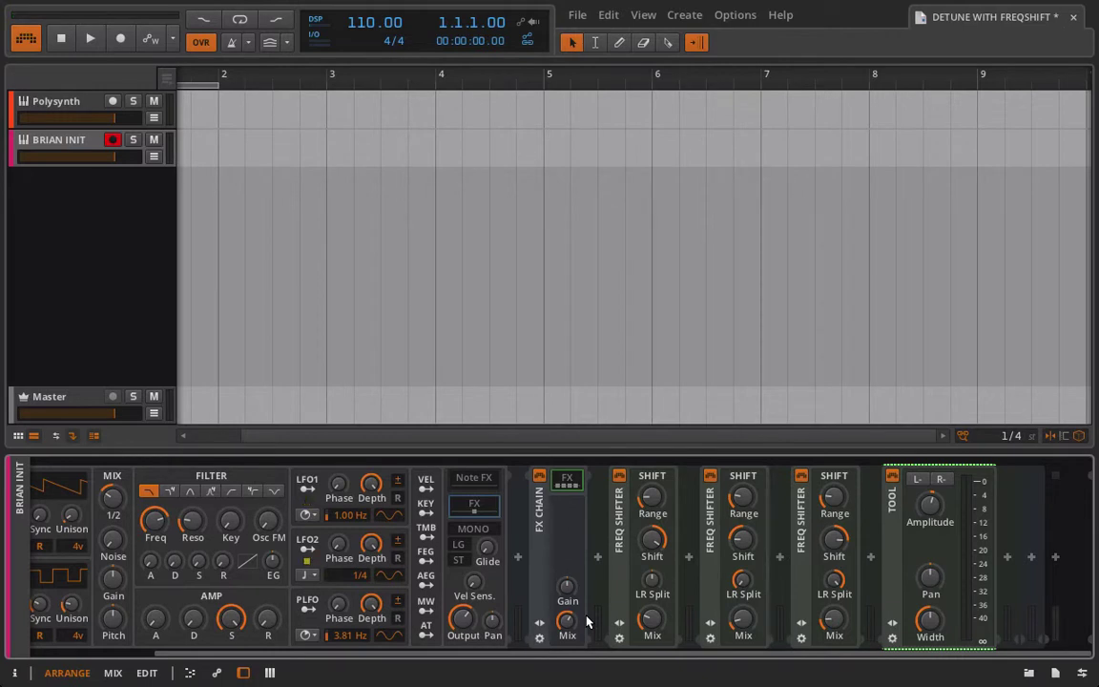
{"action": "left_click", "coordinate": [539, 477]}
{"action": "left_click", "coordinate": [538, 477]}
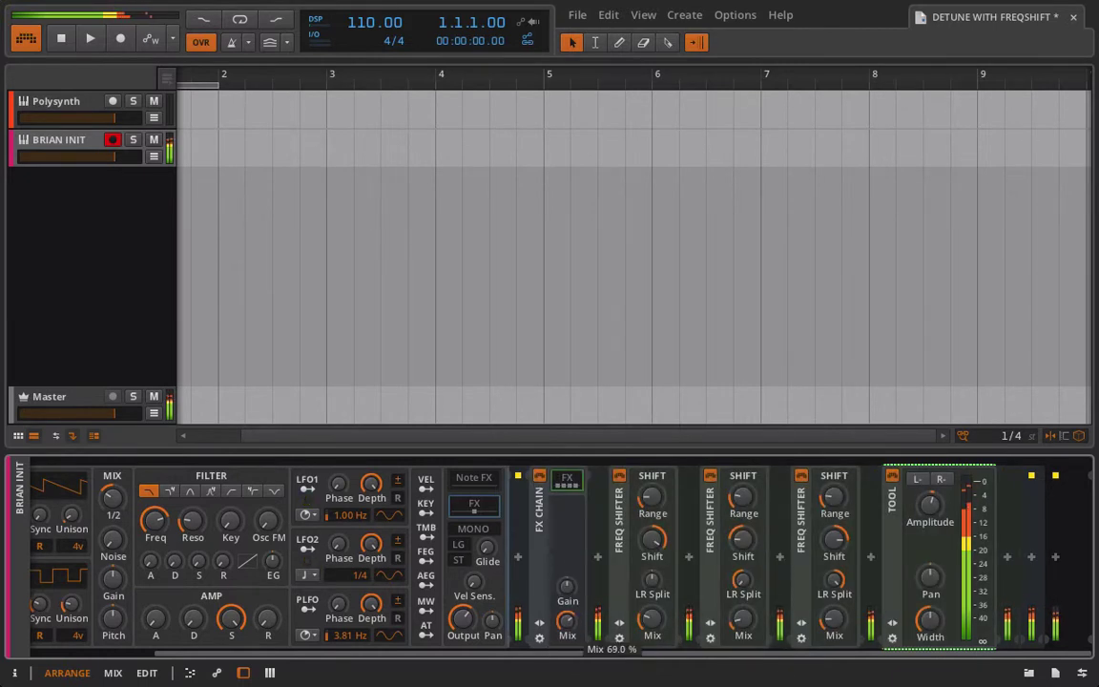
{"action": "left_click_drag", "start_coordinate": [567, 630], "coordinate": [568, 633]}
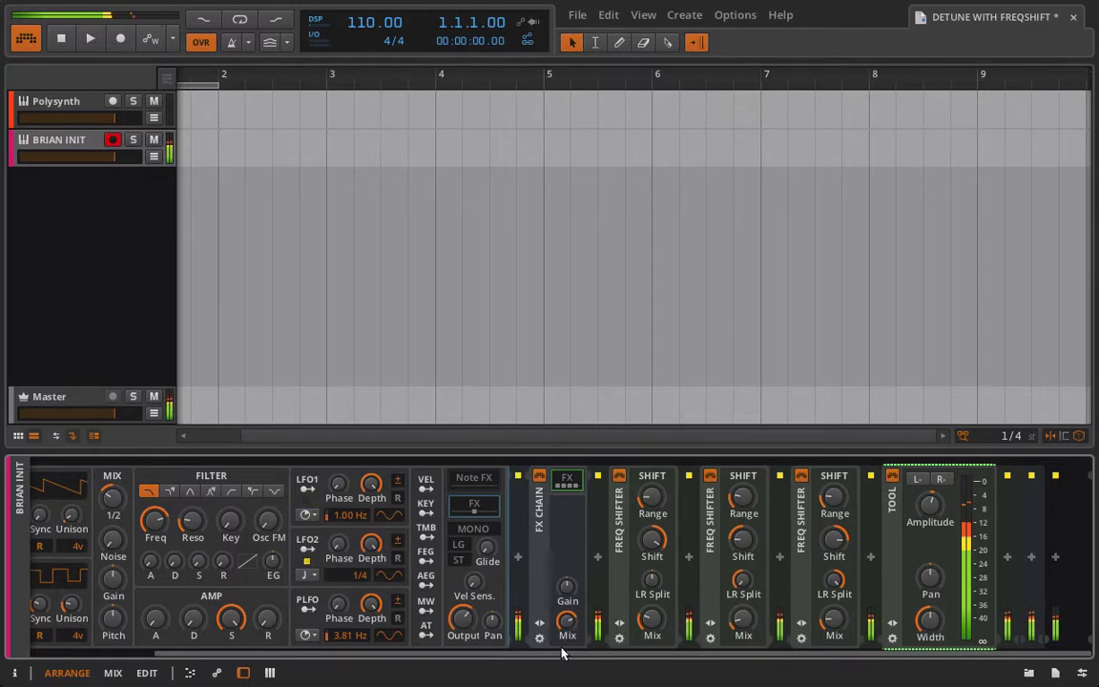
Turn on monophonic playback for the Polysynth.
{"action": "left_click", "coordinate": [468, 532]}
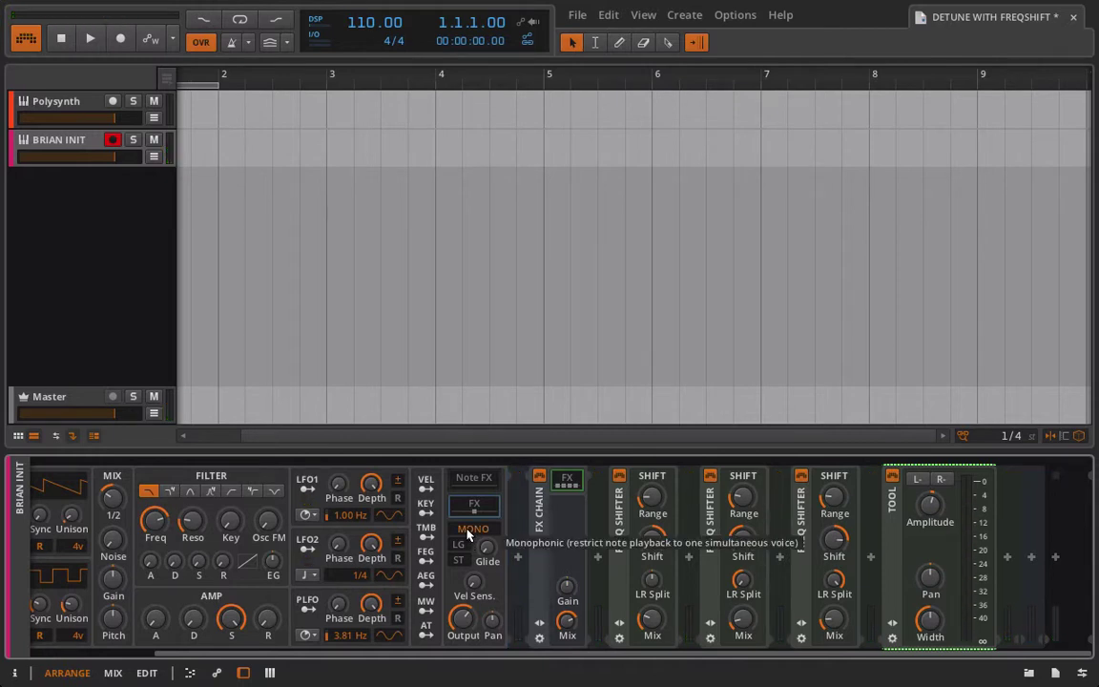